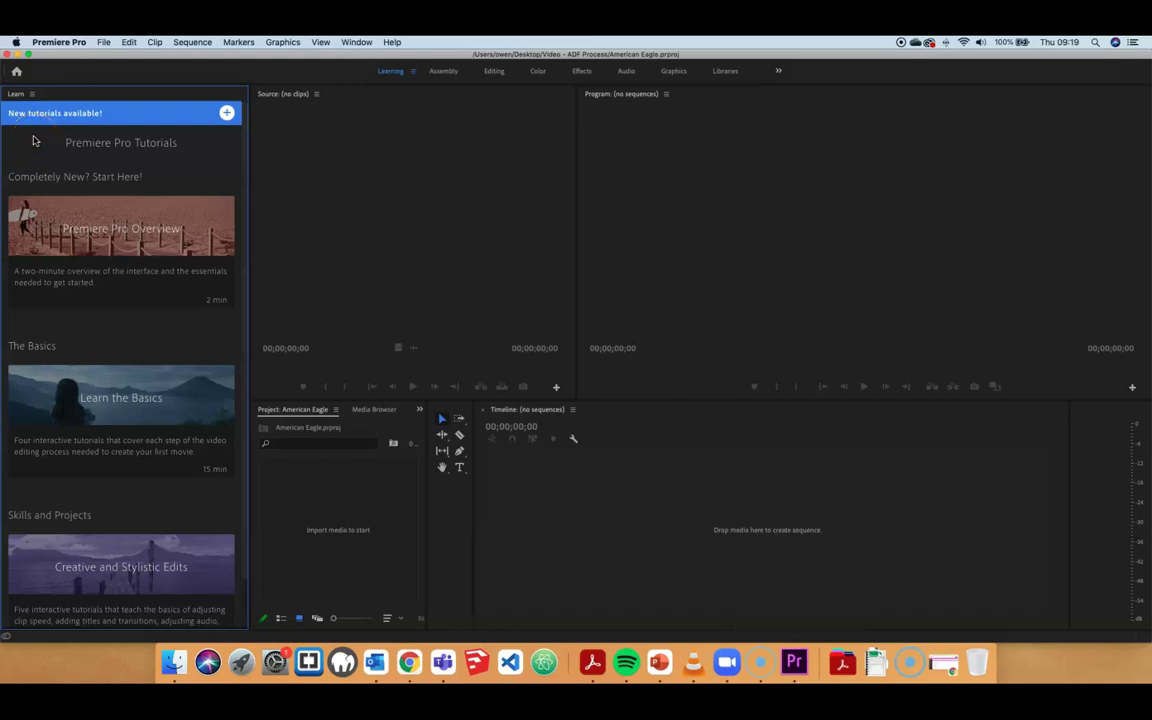
- Close the Learn tutorials panel from its panel options menu
{"action": "left_click_drag", "start_coordinate": [28, 128], "coordinate": [32, 96]}
{"action": "left_click", "coordinate": [32, 95]}
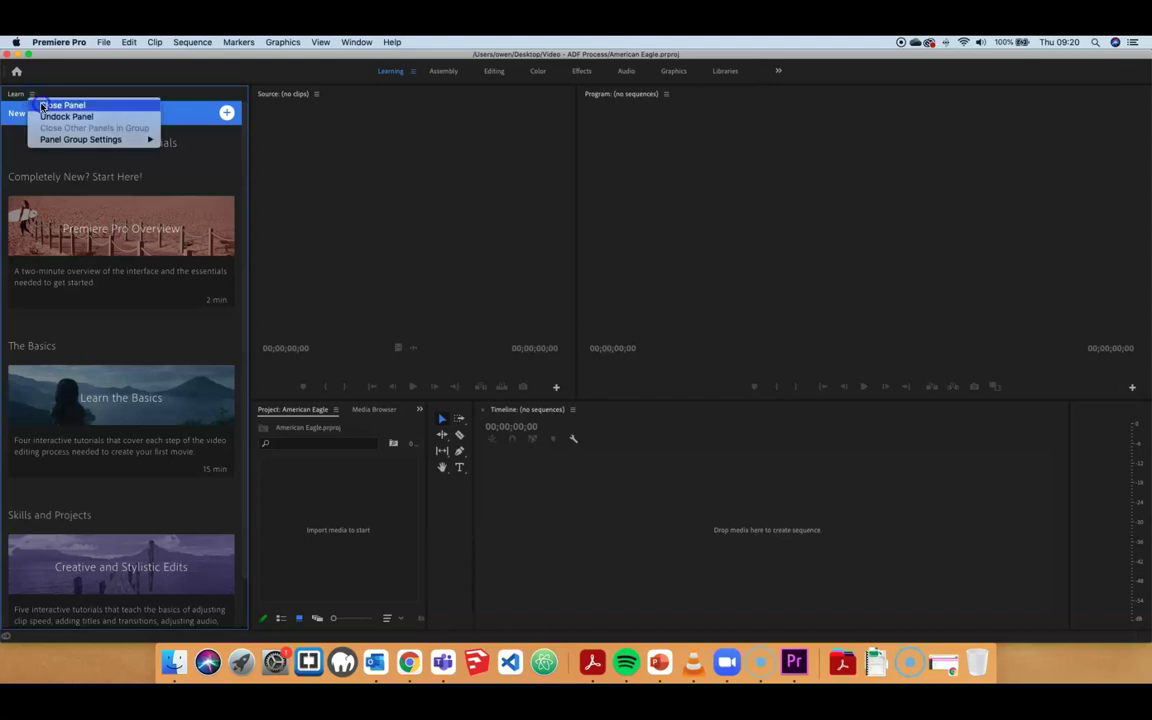
{"action": "left_click", "coordinate": [42, 105]}
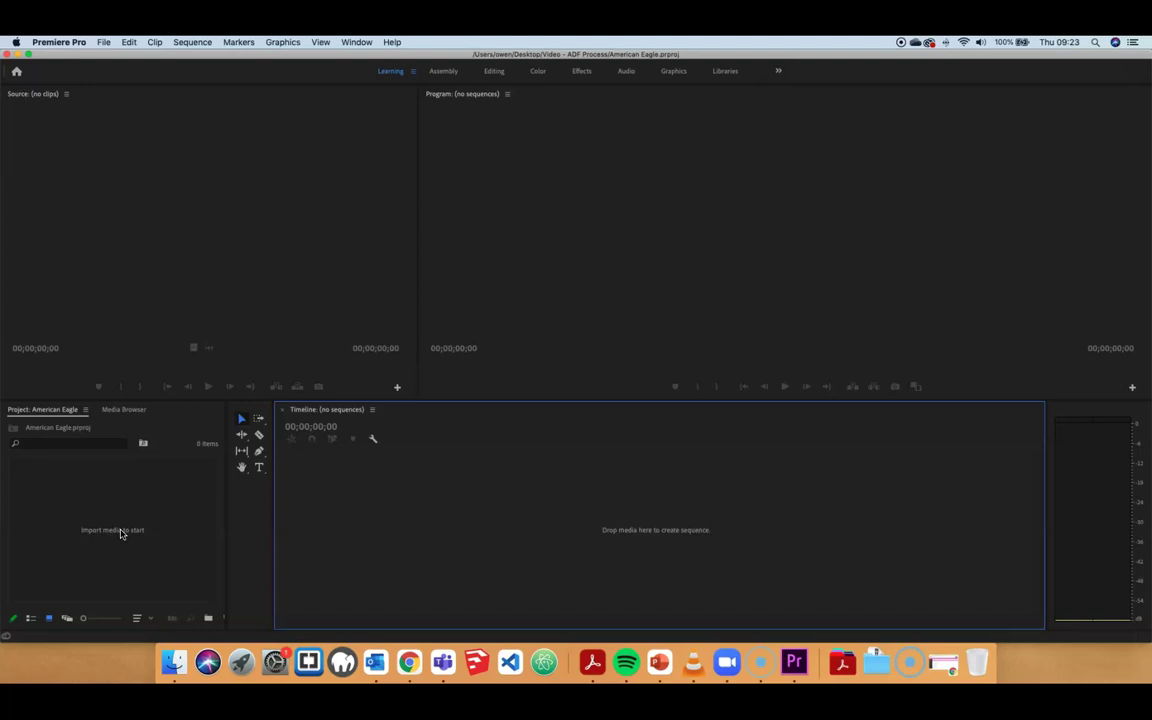
- Import Shot_01.mp4 through Shot_27.mp4 from Finder's Assets folder into the Project panel
{"action": "left_click", "coordinate": [173, 660]}
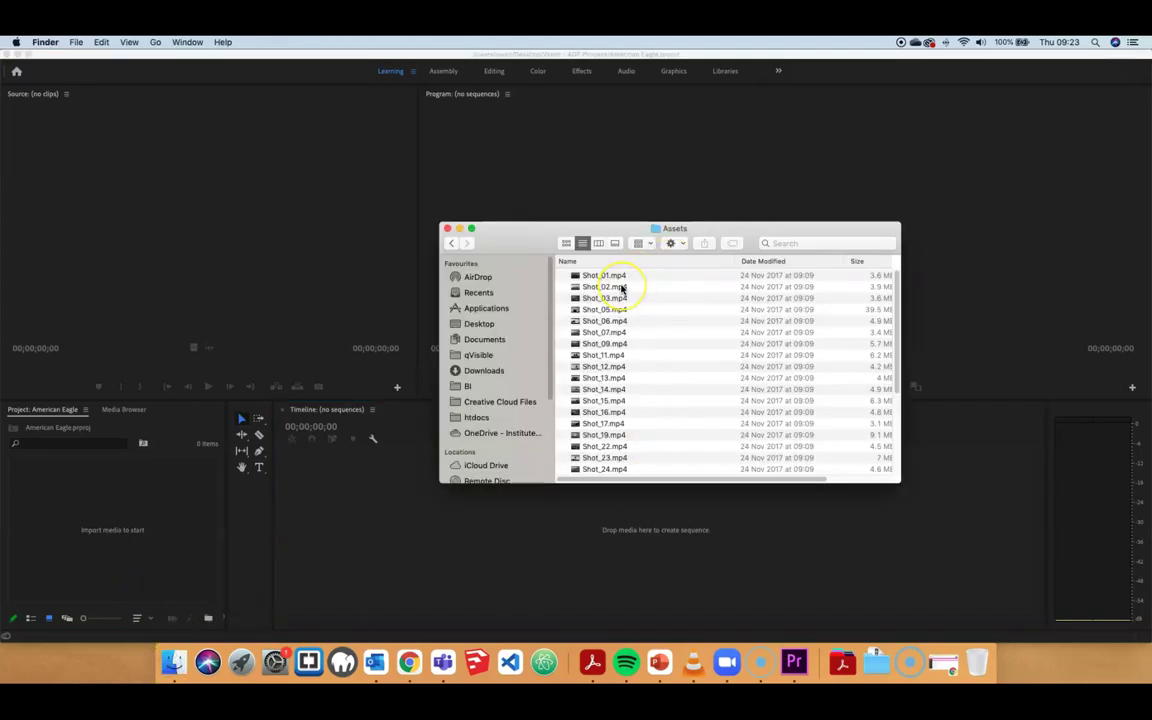
{"action": "left_click", "coordinate": [616, 275]}
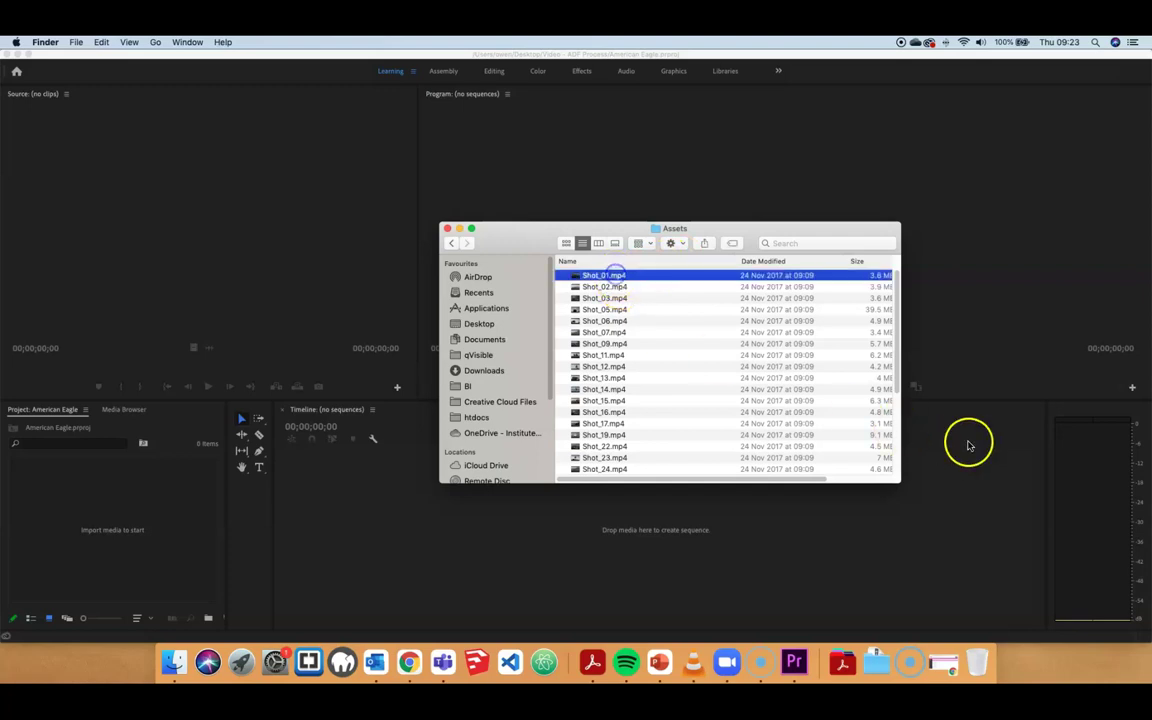
{"action": "scroll", "coordinate": [898, 390], "scroll_direction": "down", "scroll_amount": 2}
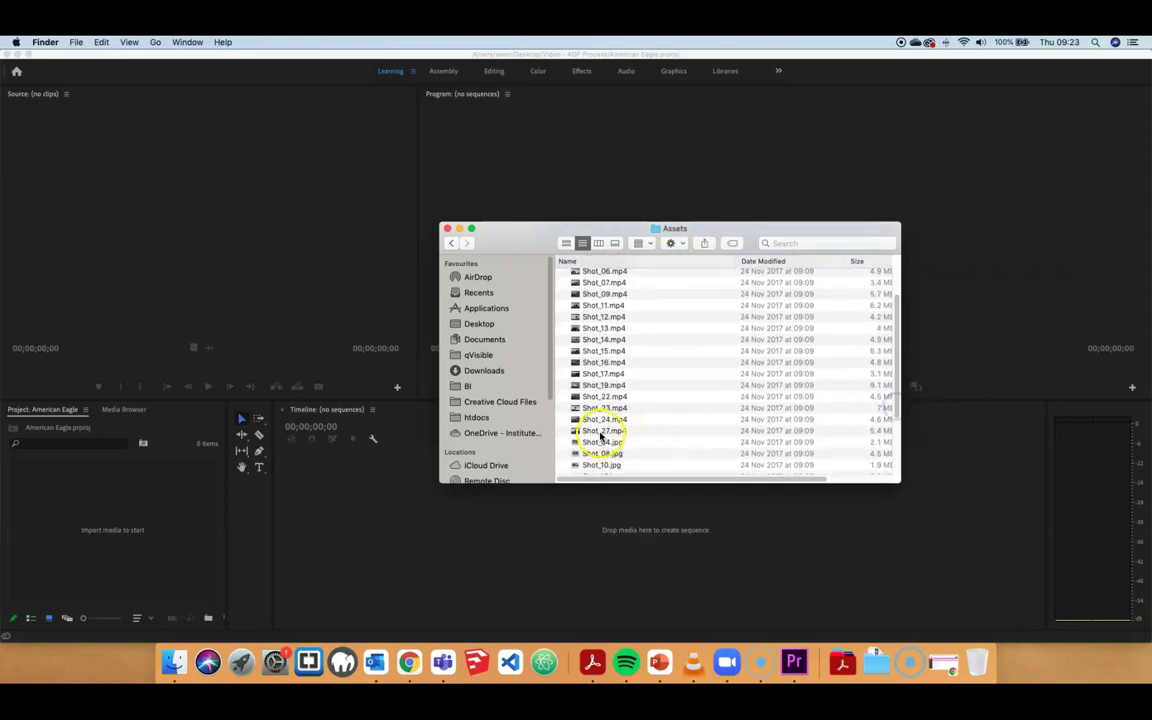
{"action": "left_click", "coordinate": [600, 431], "text": "shift"}
{"action": "left_click_drag", "start_coordinate": [600, 400], "coordinate": [134, 558]}
{"action": "left_click", "coordinate": [149, 581]}
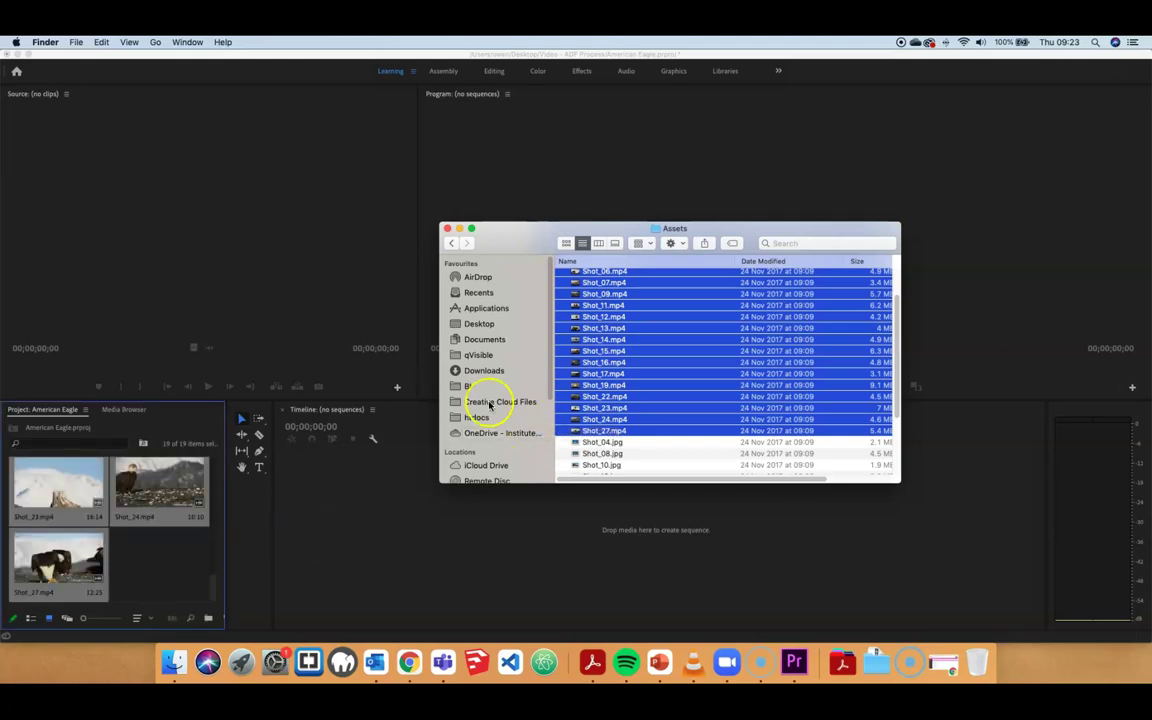
{"action": "left_click", "coordinate": [234, 292]}
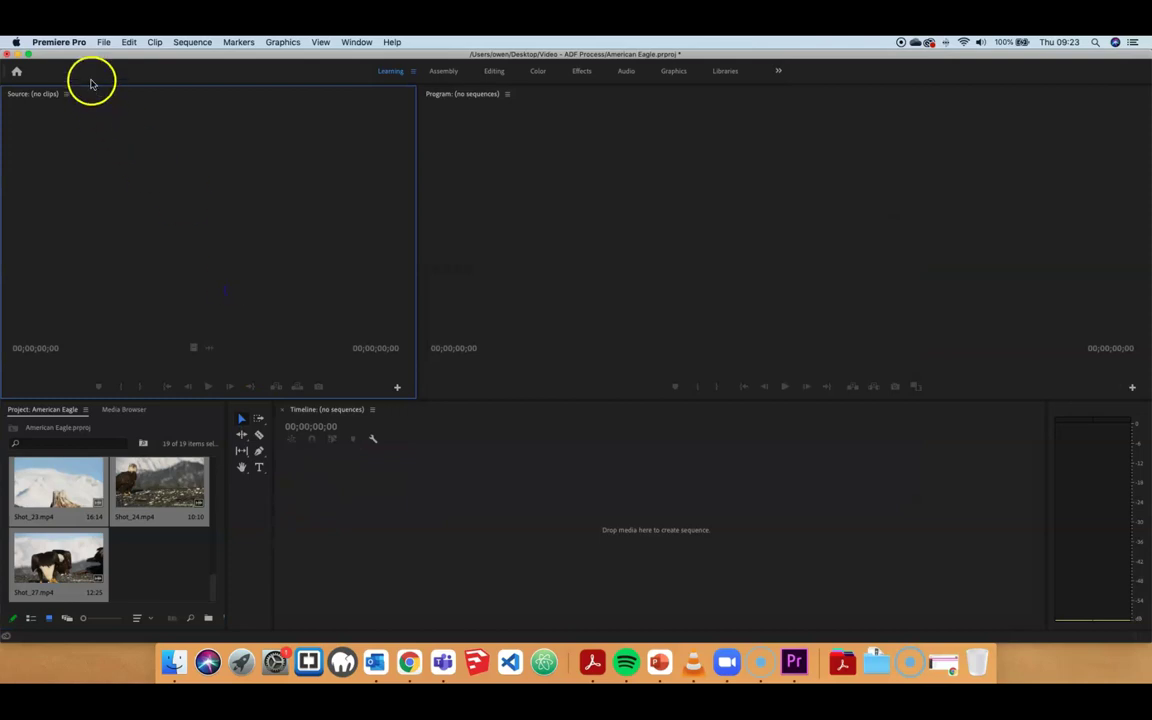
- Widen the Project panel so the 19 imported Shot clips show as larger thumbnails
{"action": "left_click", "coordinate": [103, 43]}
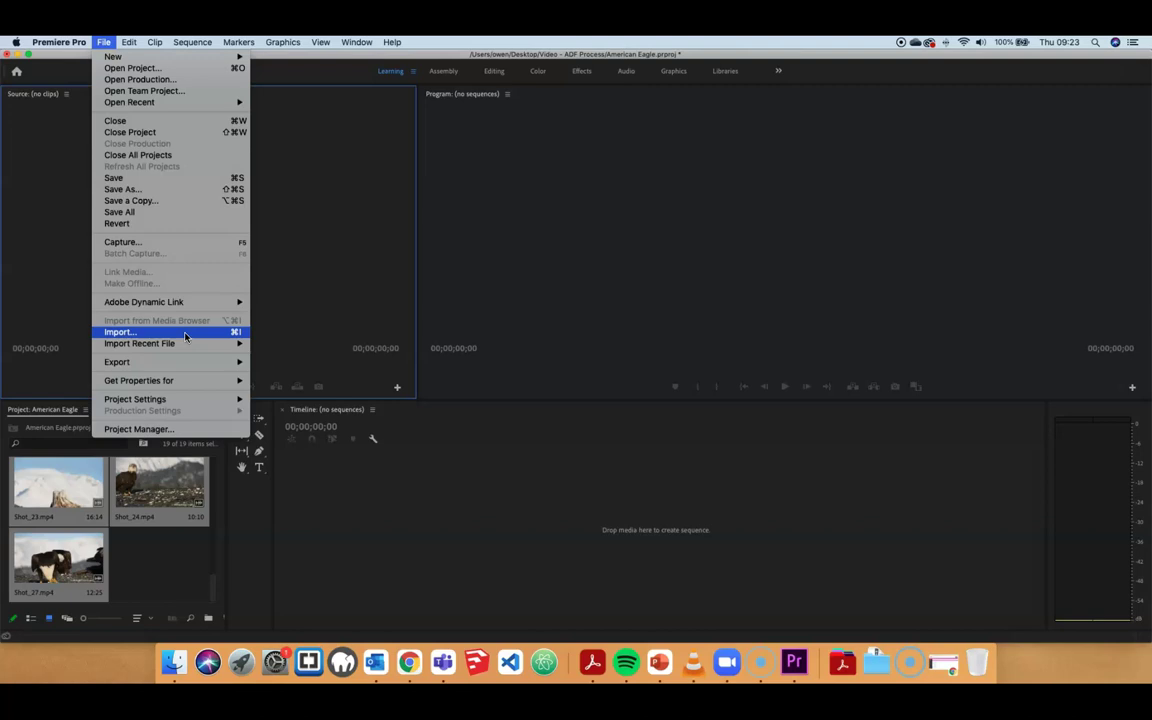
{"action": "left_click", "coordinate": [129, 560]}
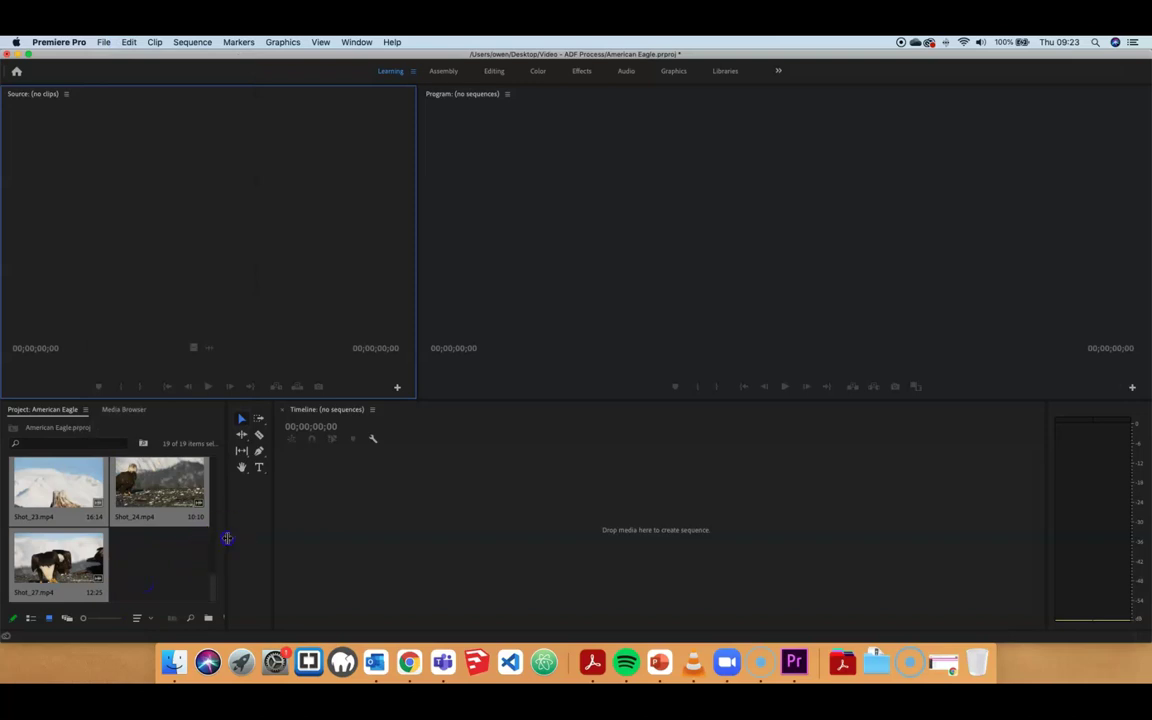
{"action": "left_click_drag", "start_coordinate": [229, 560], "coordinate": [277, 555]}
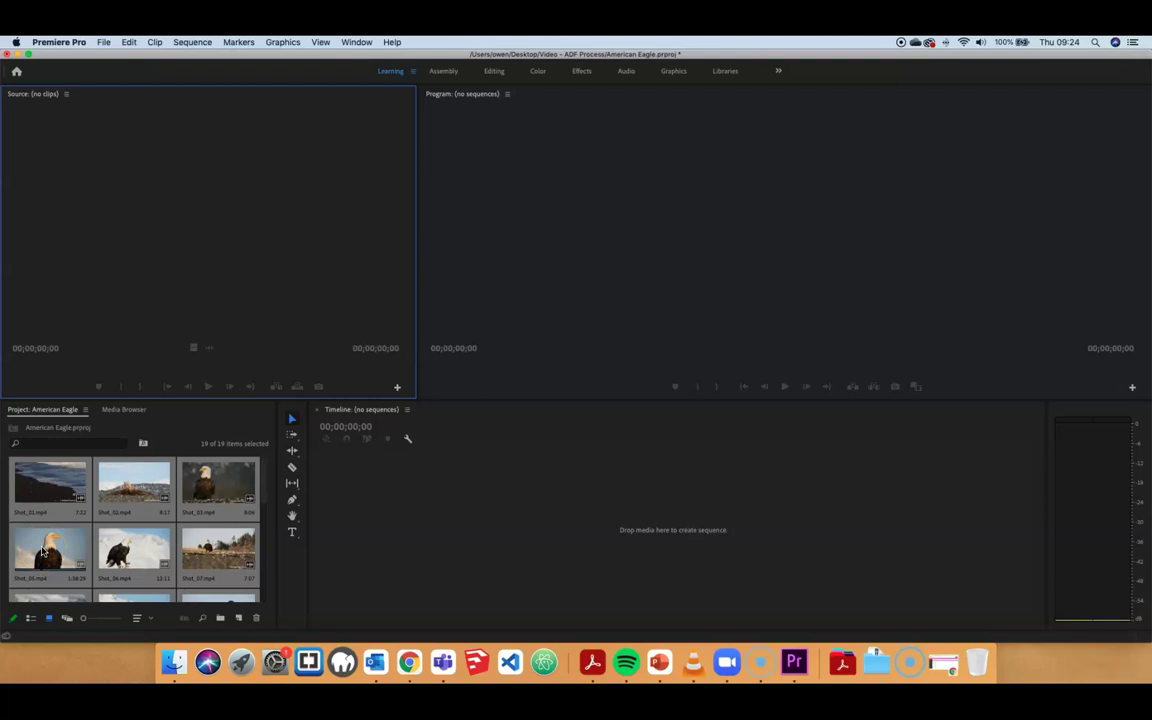
- Open Shot_02 in the Source monitor and find the eagle moment near 00:00:23:26
{"action": "left_click", "coordinate": [134, 500]}
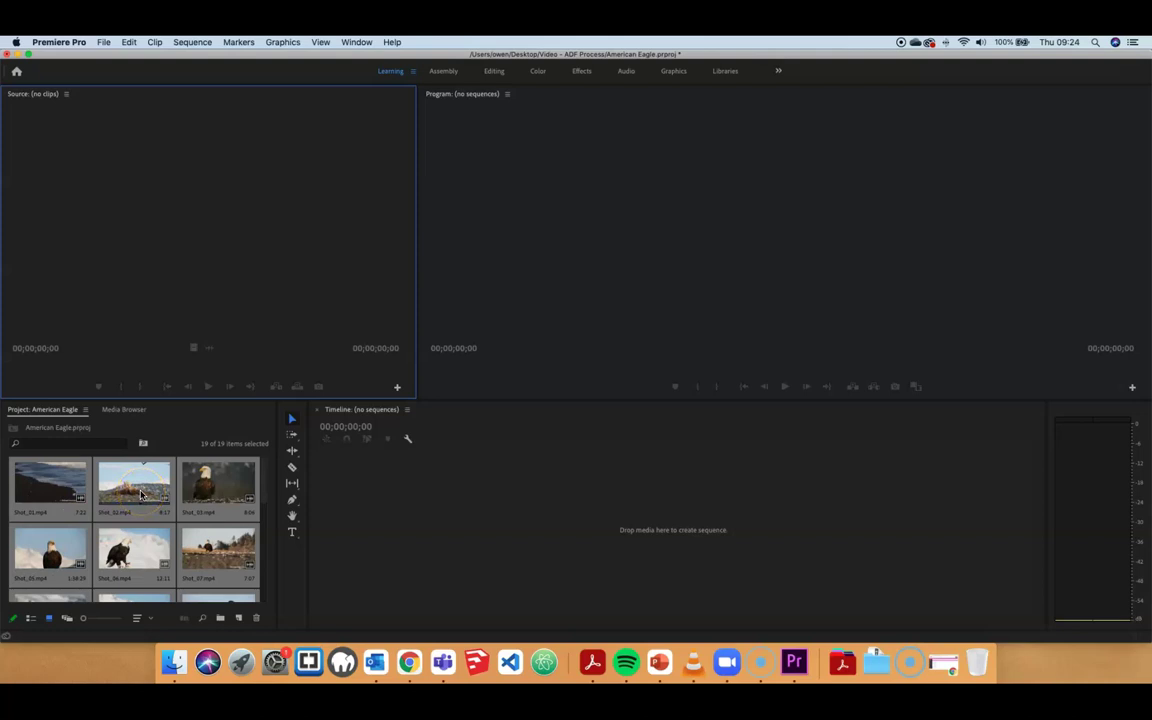
{"action": "left_click", "coordinate": [134, 493]}
{"action": "double_click", "coordinate": [134, 493]}
{"action": "left_click_drag", "start_coordinate": [275, 384], "coordinate": [278, 345]}
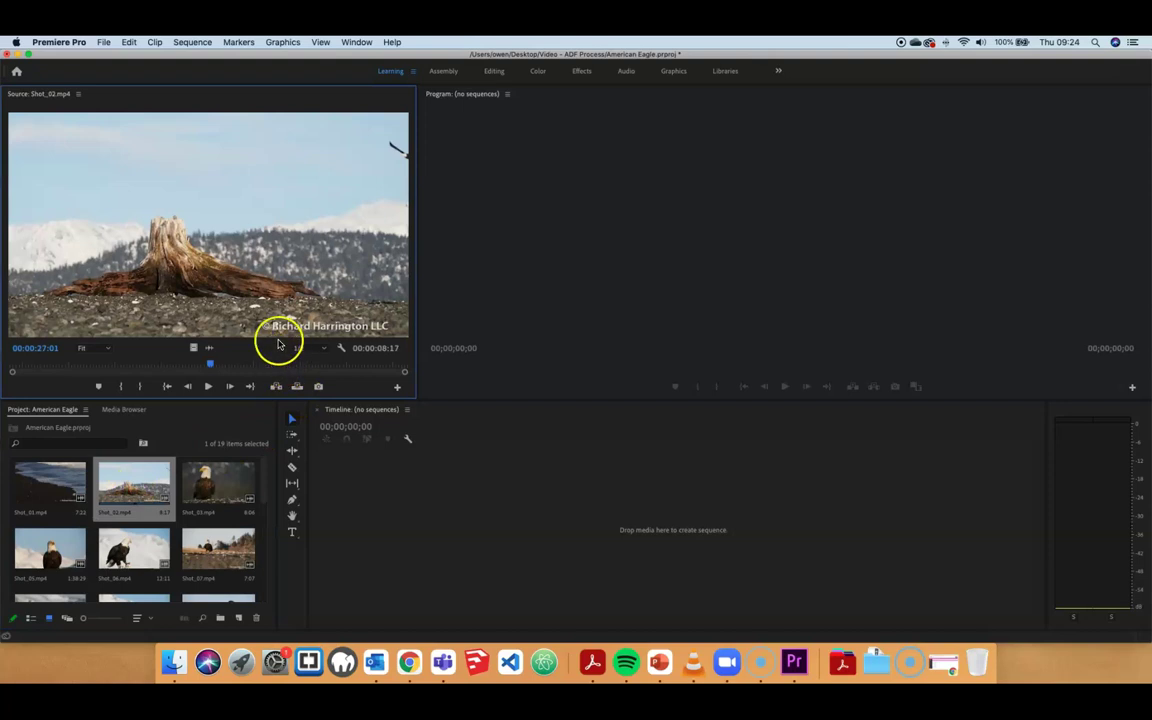
{"action": "mouse_move", "coordinate": [190, 372]}
{"action": "left_mouse_down"}
{"action": "mouse_move", "coordinate": [208, 363]}
{"action": "mouse_move", "coordinate": [85, 368]}
{"action": "mouse_move", "coordinate": [399, 366]}
{"action": "mouse_move", "coordinate": [39, 367]}
{"action": "mouse_move", "coordinate": [192, 366]}
{"action": "left_mouse_up"}
{"action": "left_click", "coordinate": [208, 388]}
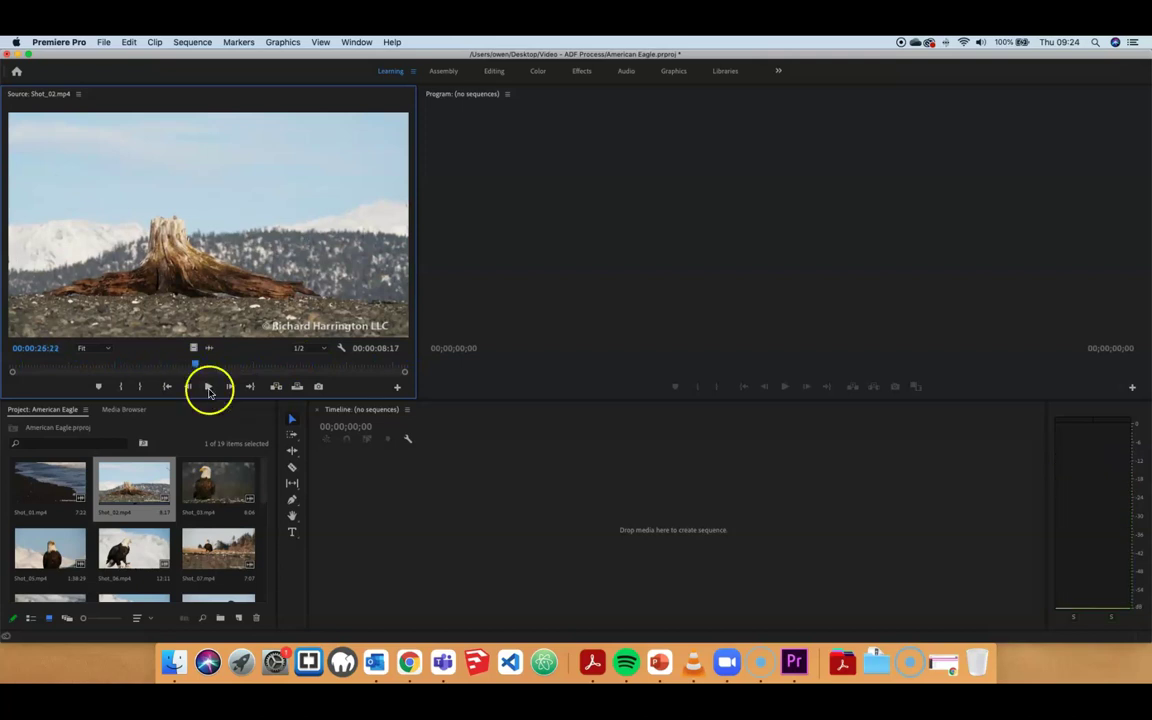
{"action": "left_click", "coordinate": [57, 363]}
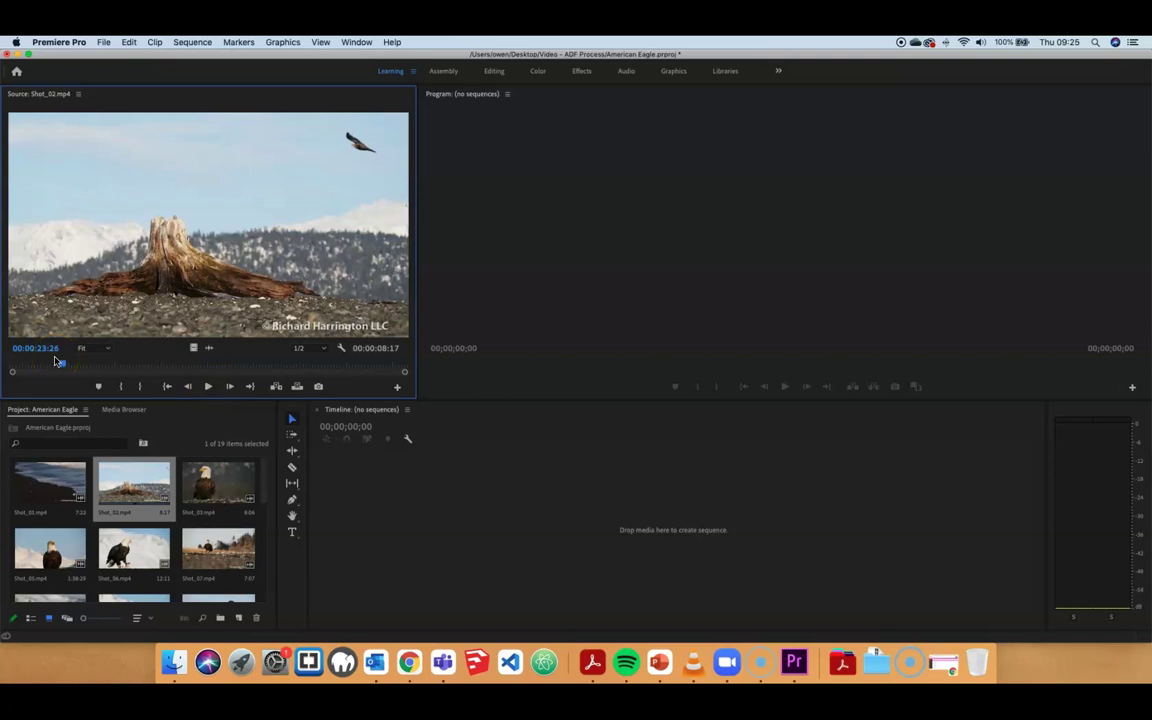
{"action": "mouse_move", "coordinate": [57, 362]}
{"action": "left_mouse_down"}
{"action": "mouse_move", "coordinate": [252, 371]}
{"action": "mouse_move", "coordinate": [78, 368]}
{"action": "left_mouse_up"}
- Mark In and Out points on Shot_02 for a 00:00:05:04 section
{"action": "left_click", "coordinate": [122, 388]}
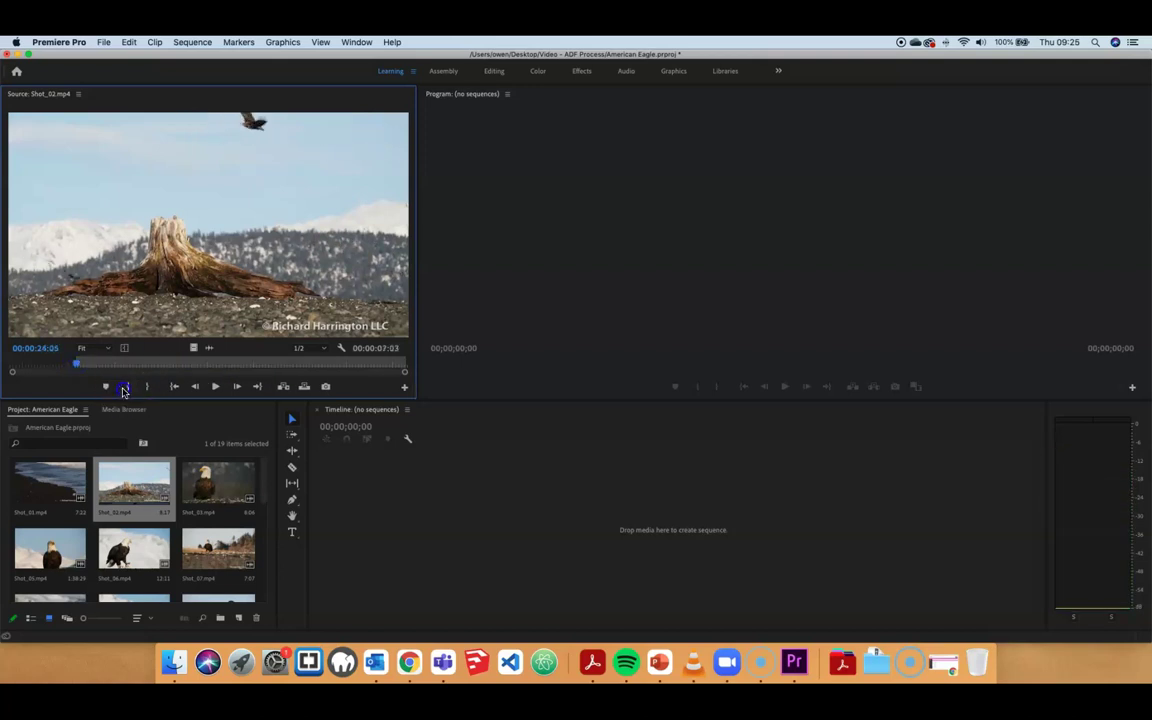
{"action": "left_click", "coordinate": [124, 388]}
{"action": "left_click", "coordinate": [109, 386]}
{"action": "left_click", "coordinate": [129, 390]}
{"action": "left_click_drag", "start_coordinate": [77, 363], "coordinate": [313, 372]}
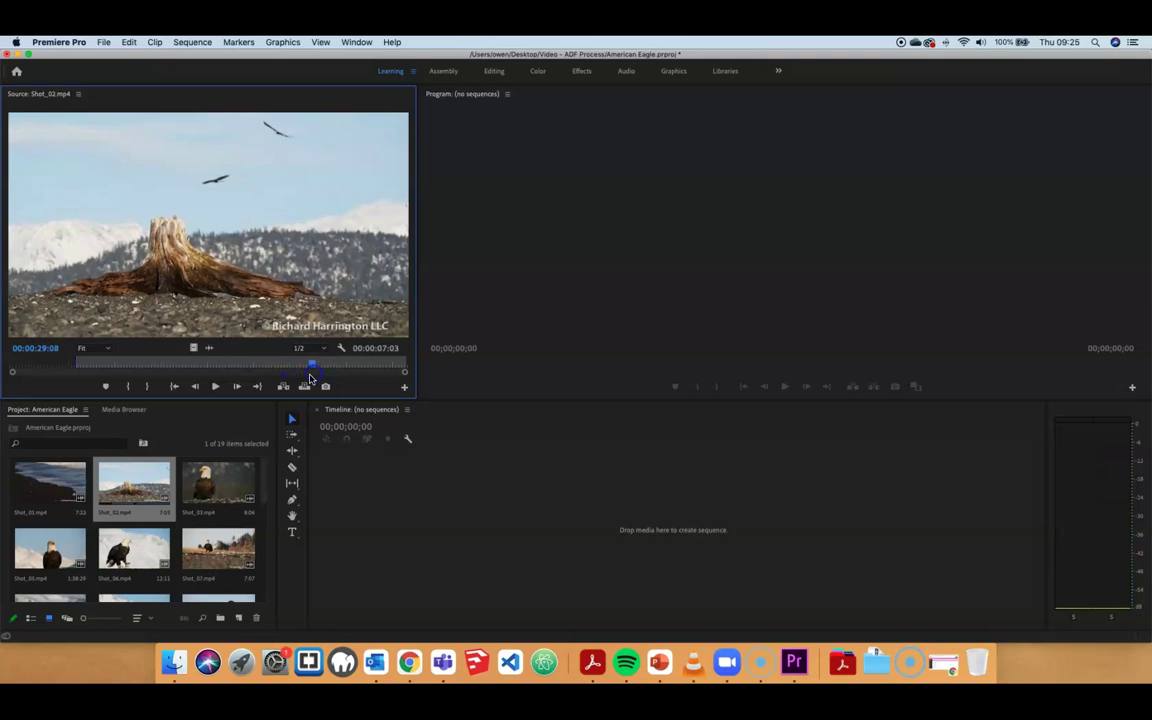
{"action": "left_click", "coordinate": [148, 388]}
{"action": "left_click", "coordinate": [148, 388]}
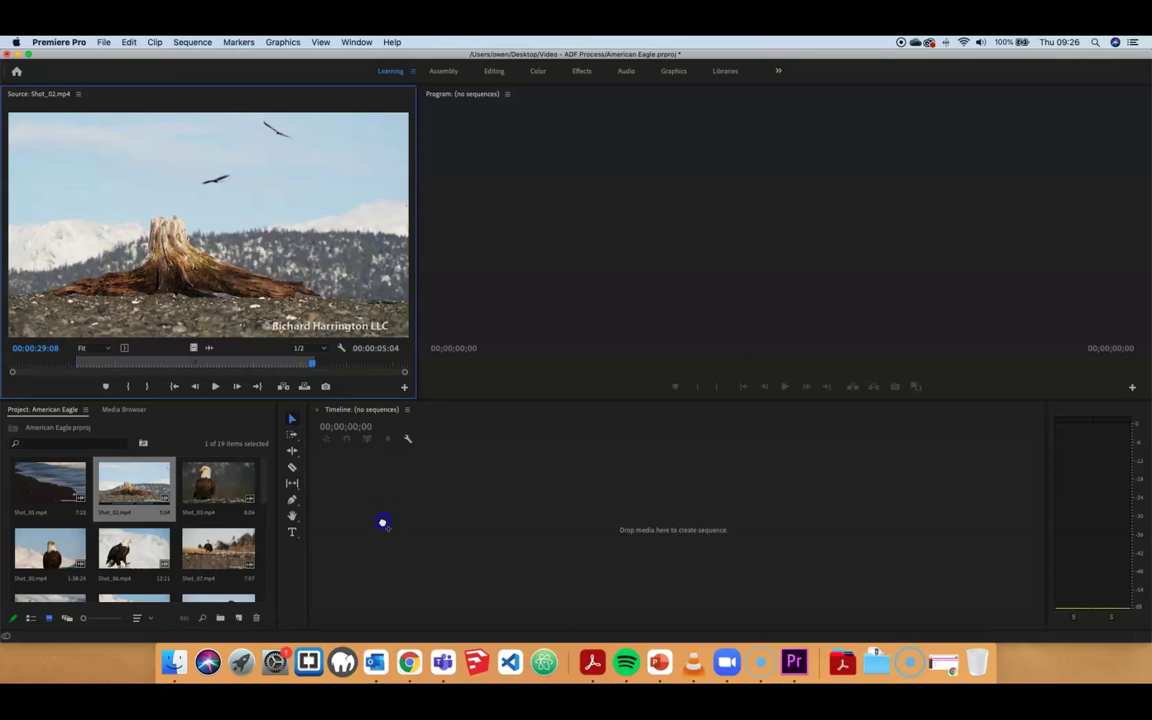
- Drag the marked Shot_02 into the empty Timeline to create a Shot_02 sequence, then select it
{"action": "left_click_drag", "start_coordinate": [382, 522], "coordinate": [380, 520]}
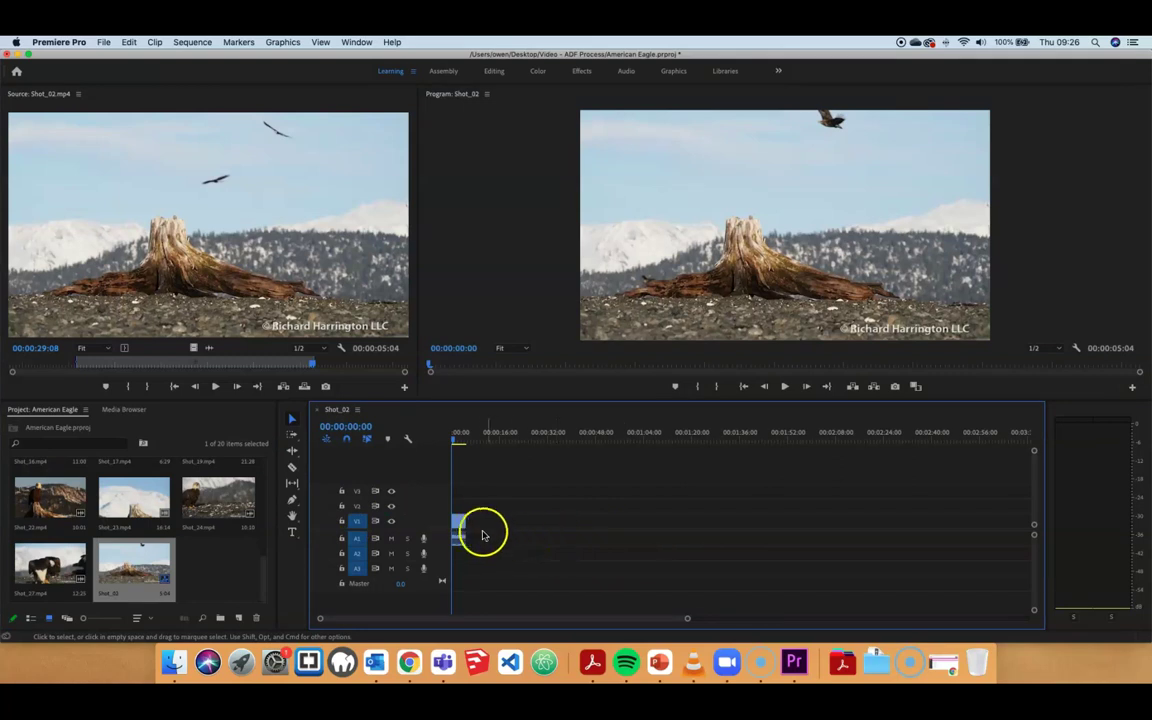
{"action": "left_click", "coordinate": [459, 523]}
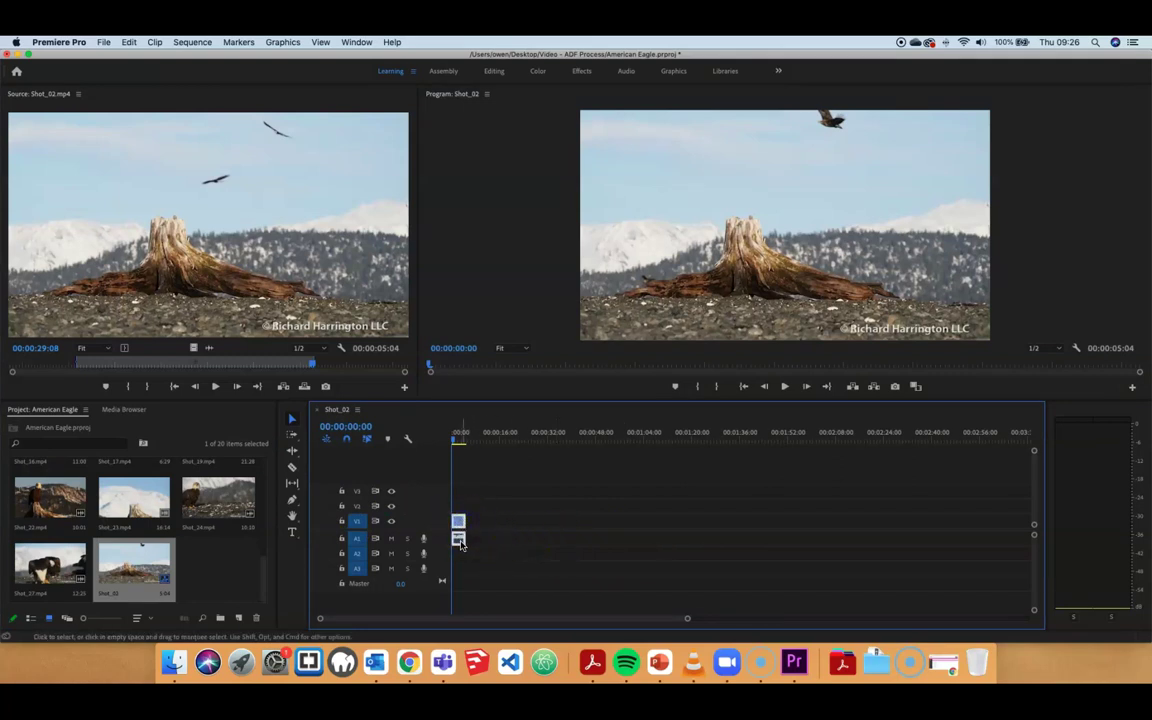
{"action": "mouse_move", "coordinate": [470, 536]}
{"action": "left_mouse_down"}
{"action": "mouse_move", "coordinate": [497, 541]}
{"action": "mouse_move", "coordinate": [458, 532]}
{"action": "mouse_move", "coordinate": [478, 515]}
{"action": "mouse_move", "coordinate": [477, 576]}
{"action": "left_mouse_up"}
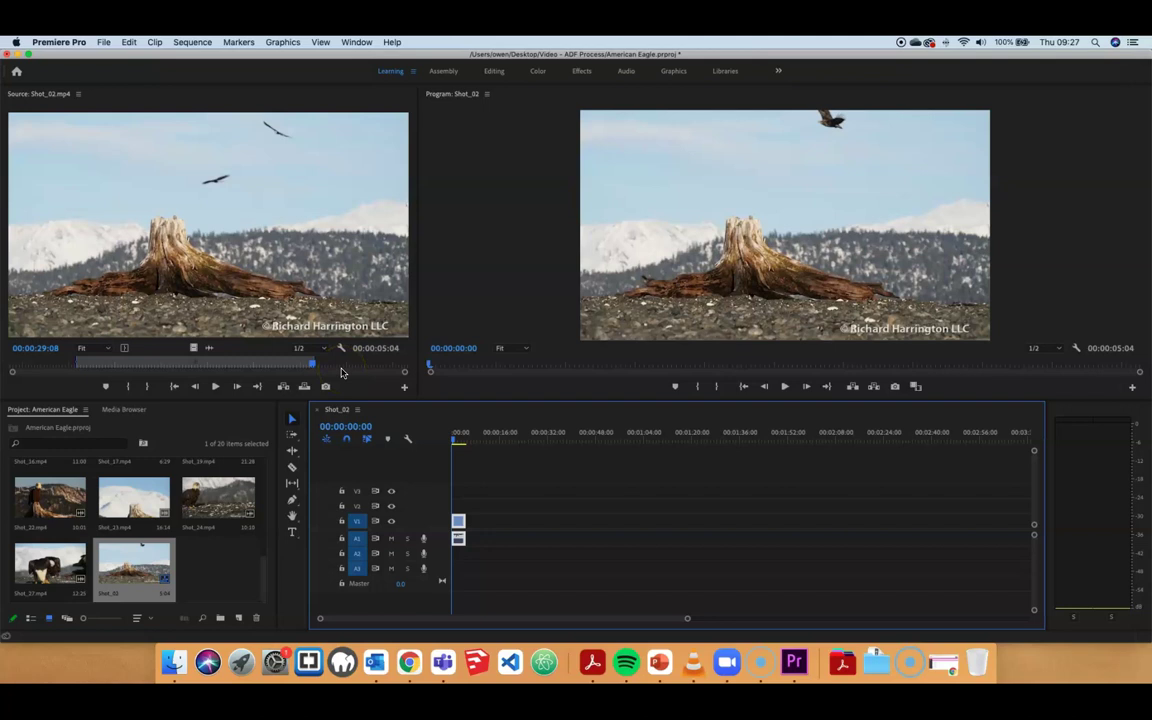
- Ripple-trim the Shot_02 clip's end out to a 00:00:06:10 duration
{"action": "left_click", "coordinate": [292, 452]}
{"action": "left_click", "coordinate": [293, 454]}
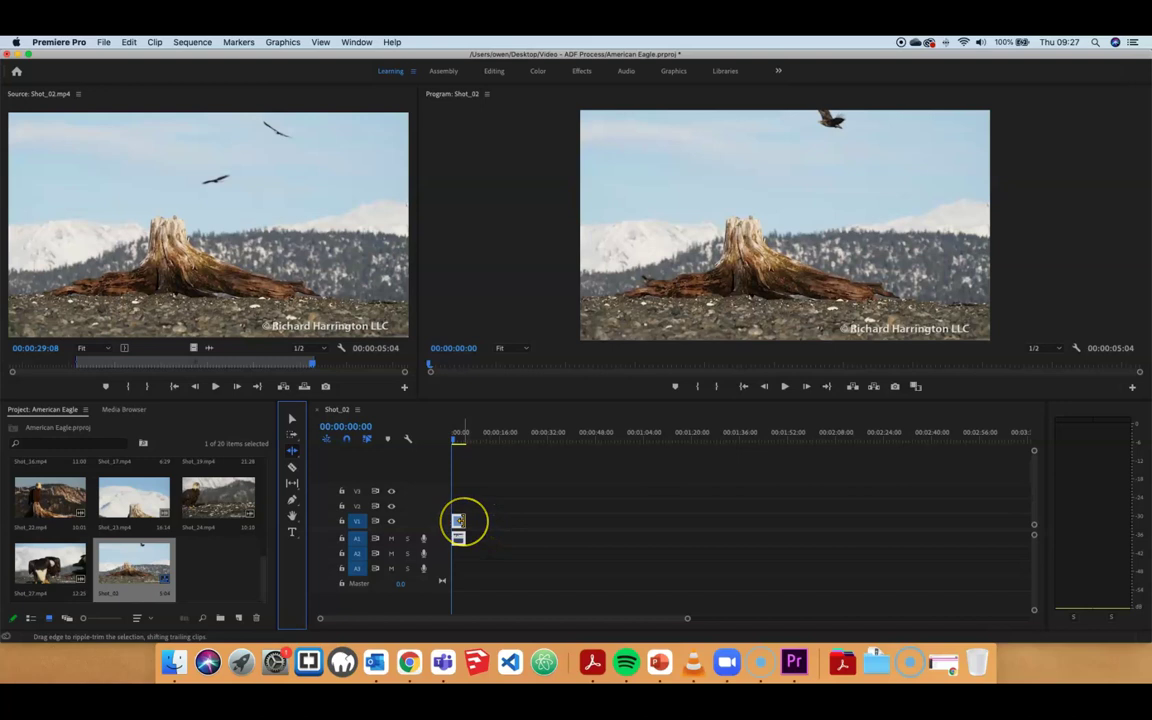
{"action": "left_click", "coordinate": [458, 520]}
{"action": "left_click_drag", "start_coordinate": [458, 520], "coordinate": [461, 521]}
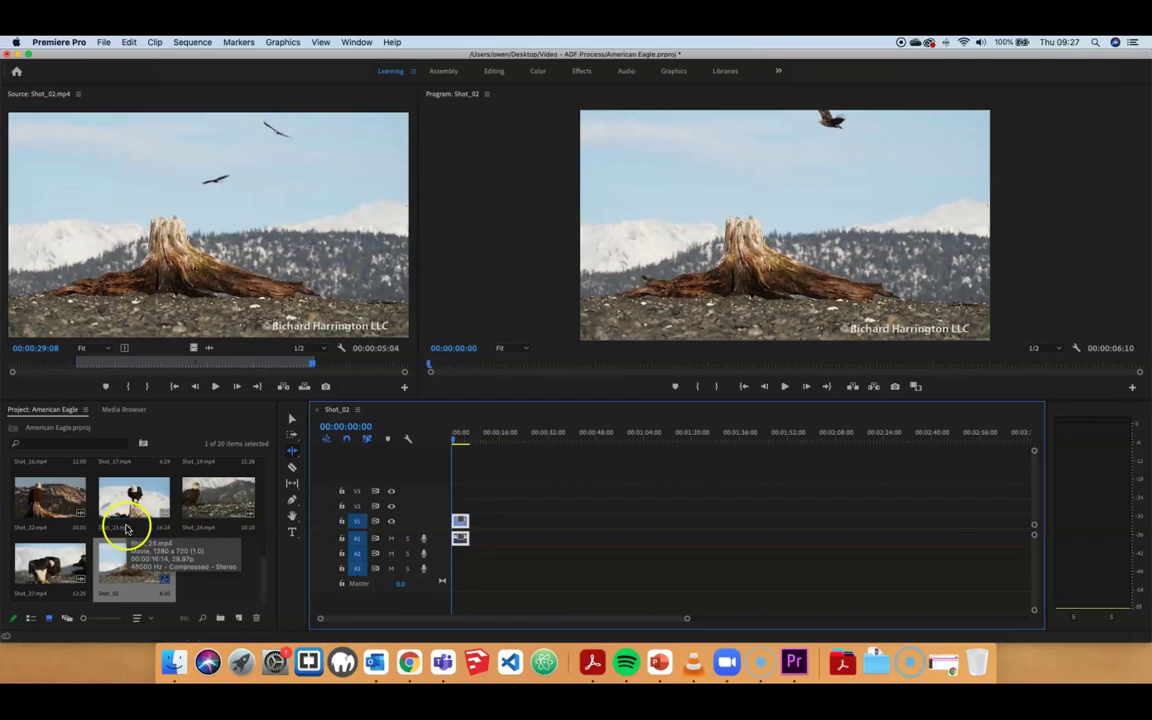
- Save the project and check the Shot_02 clip end on the timeline
{"action": "key", "text": "super+s"}
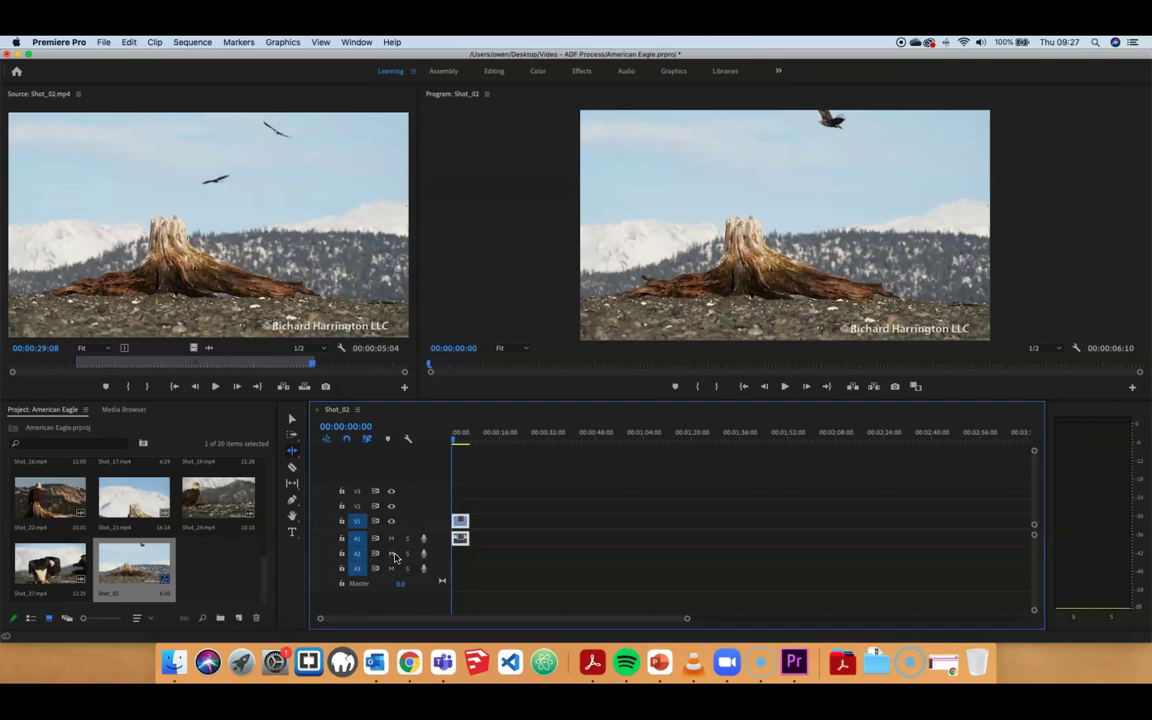
{"action": "mouse_move", "coordinate": [476, 527]}
{"action": "left_mouse_down"}
{"action": "mouse_move", "coordinate": [468, 589]}
{"action": "mouse_move", "coordinate": [470, 528]}
{"action": "left_mouse_up"}
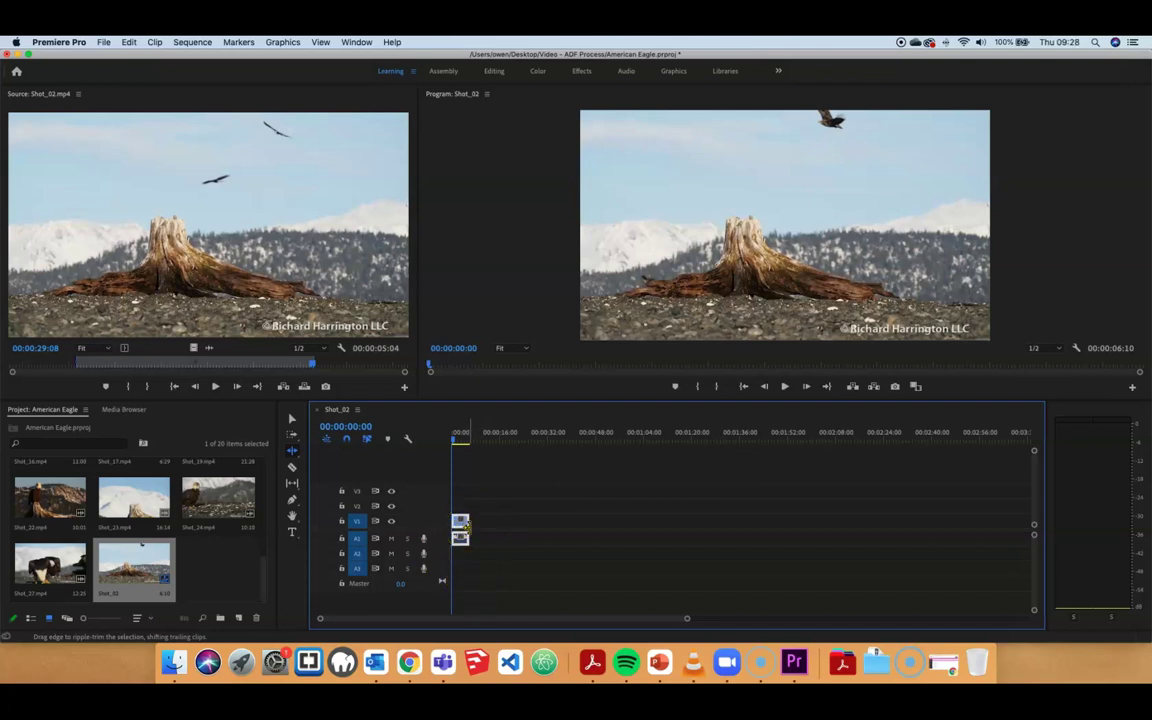
{"action": "left_click", "coordinate": [467, 528]}
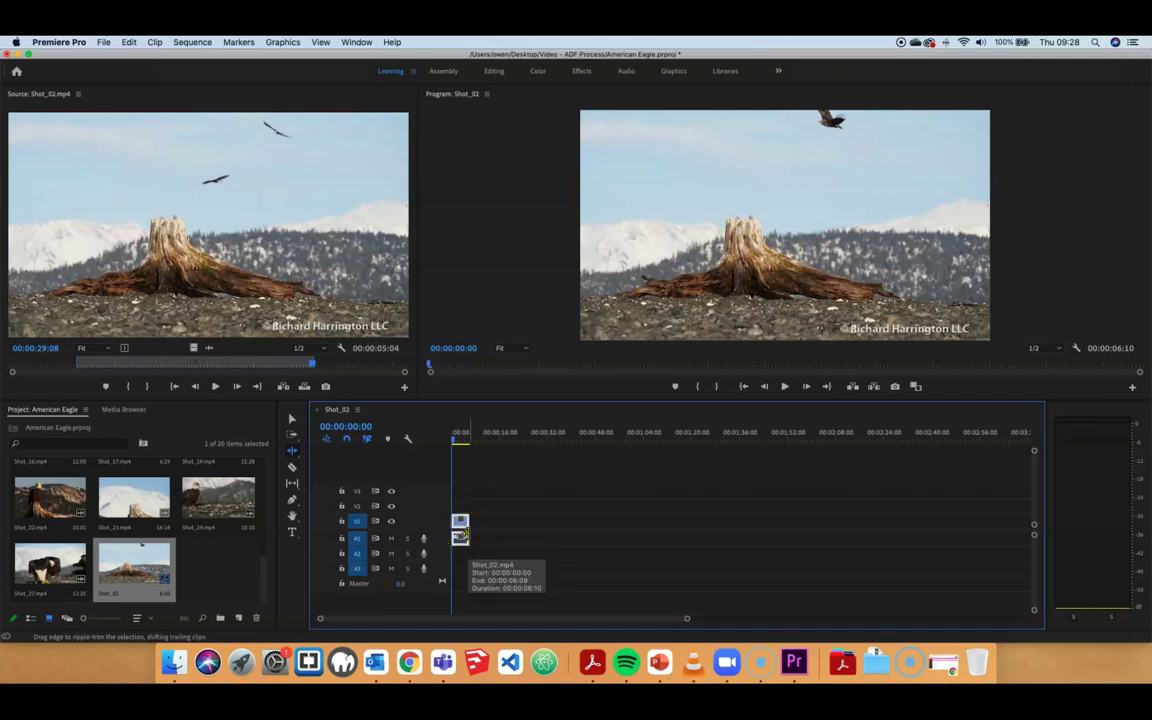
{"action": "left_click_drag", "start_coordinate": [615, 617], "coordinate": [591, 626]}
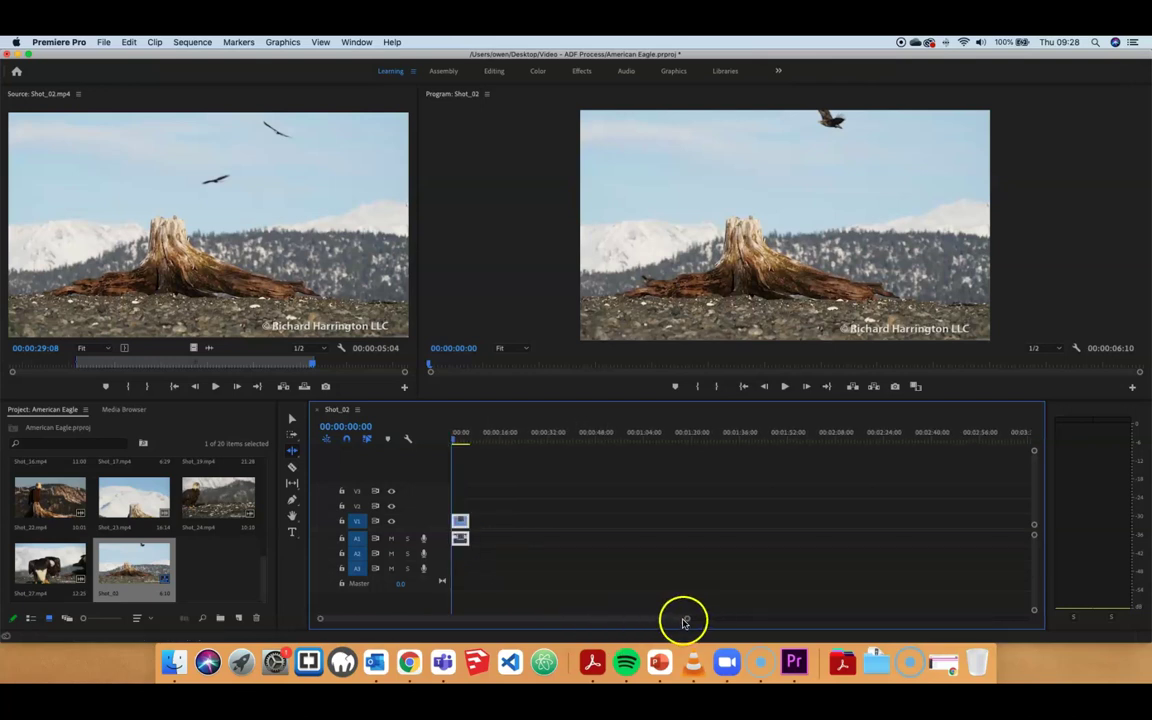
- Zoom the timeline in around the Shot_02 clip's end at 00:00:06:09
{"action": "left_click_drag", "start_coordinate": [686, 620], "coordinate": [733, 622]}
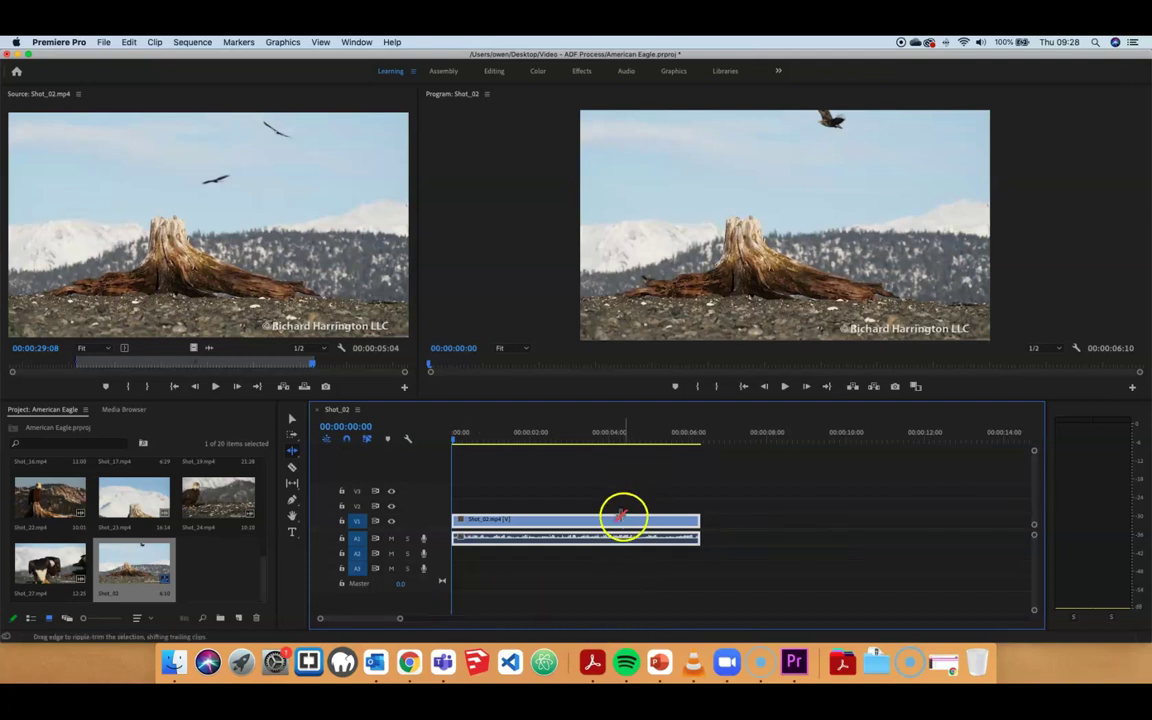
{"action": "key", "text": "minus"}
{"action": "key", "text": "minus"}
{"action": "left_click_drag", "start_coordinate": [577, 535], "coordinate": [535, 540]}
{"action": "scroll", "coordinate": [535, 540], "scroll_direction": "up", "scroll_amount": 5}
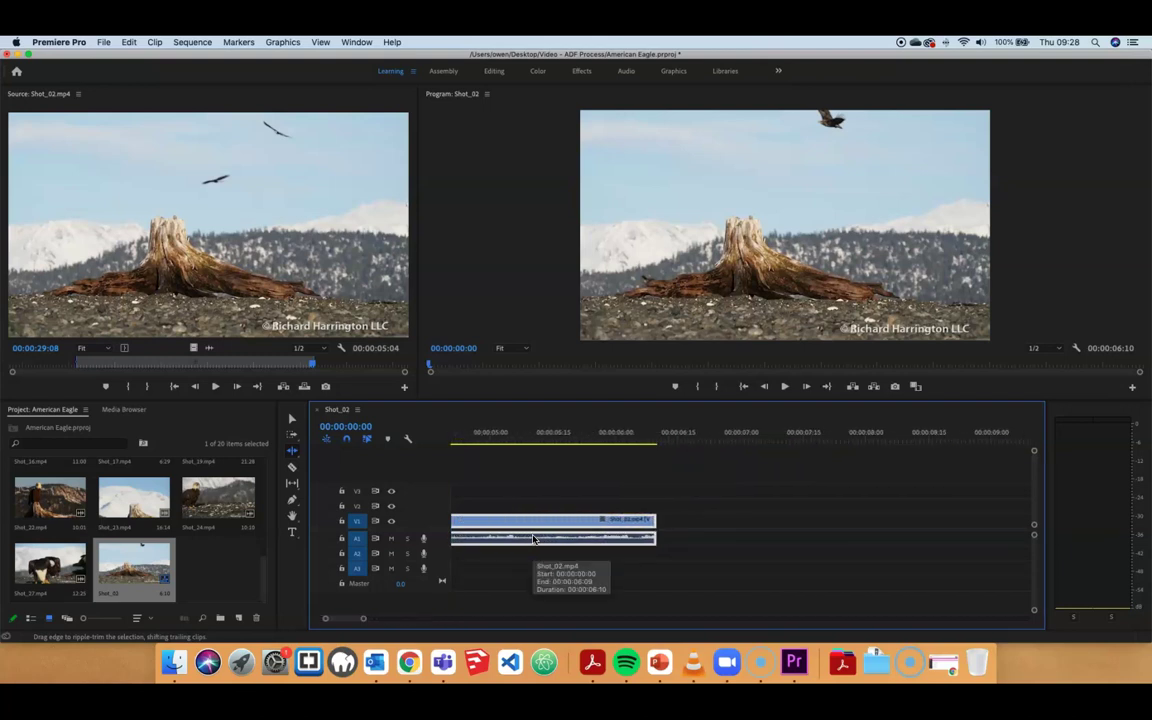
{"action": "left_click", "coordinate": [618, 522]}
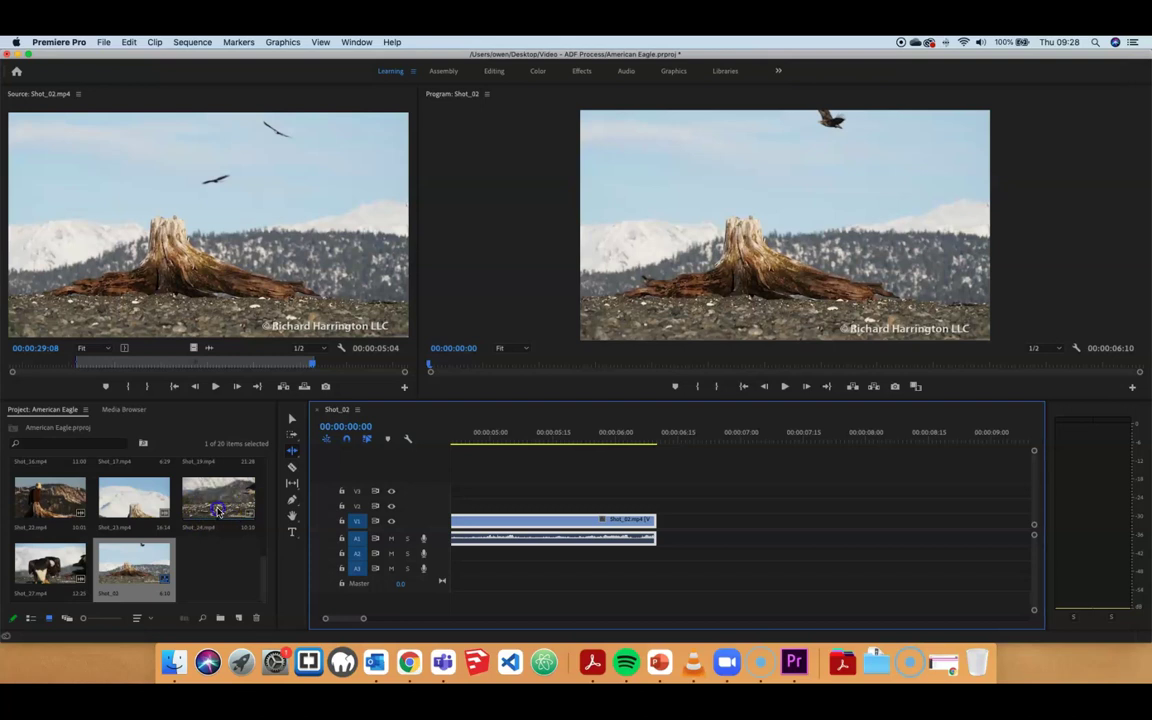
- Mark In/Out on Shot_24 and place it after Shot_02, totalling 00:00:11:26
{"action": "double_click", "coordinate": [214, 505]}
{"action": "left_click_drag", "start_coordinate": [198, 362], "coordinate": [244, 365]}
{"action": "key", "text": "i"}
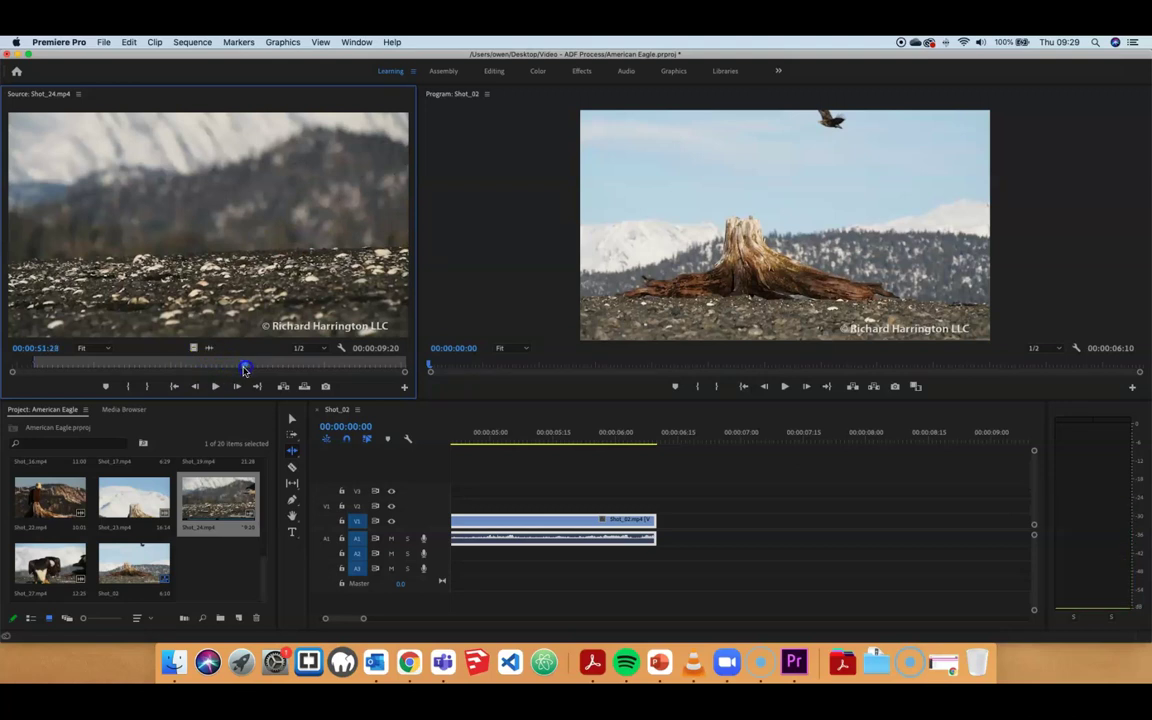
{"action": "key", "text": "o"}
{"action": "left_click_drag", "start_coordinate": [252, 257], "coordinate": [662, 521]}
{"action": "left_click_drag", "start_coordinate": [363, 621], "coordinate": [416, 619]}
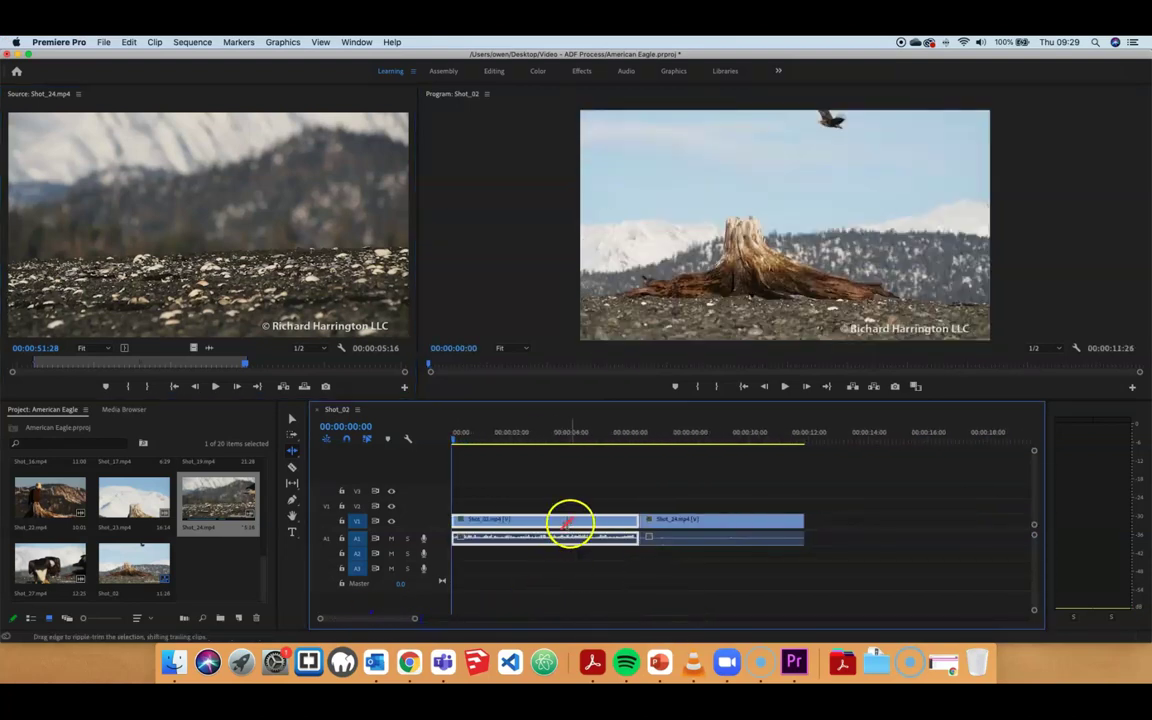
{"action": "left_click", "coordinate": [785, 387]}
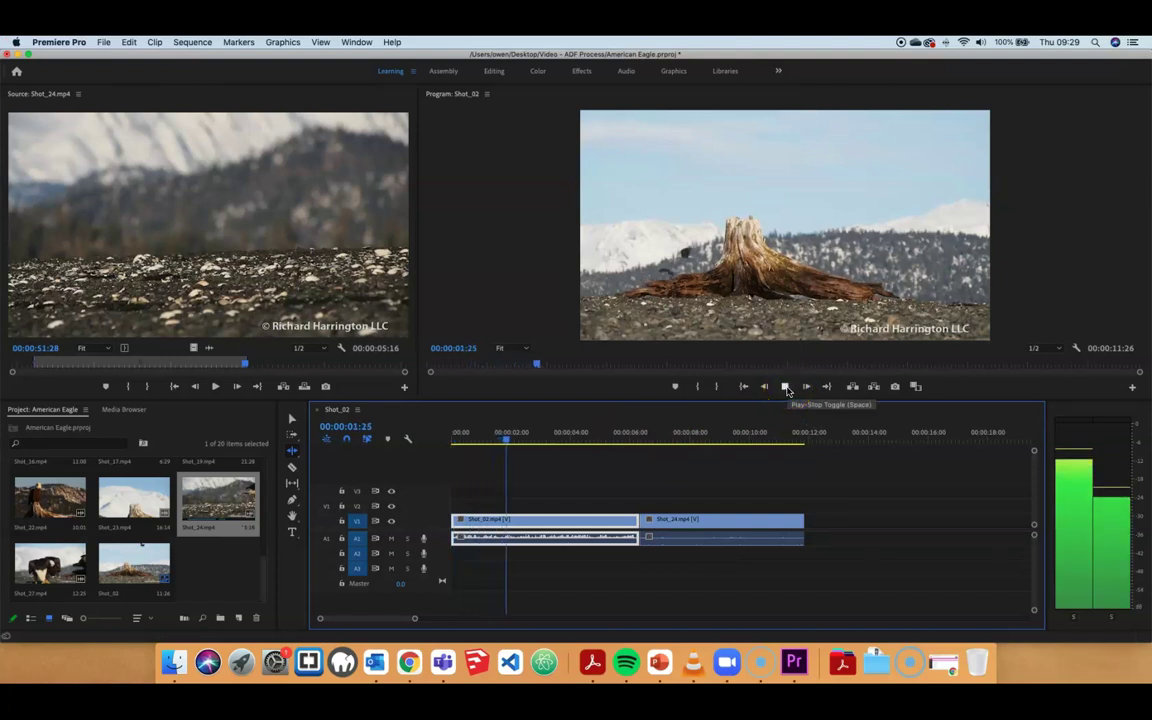
{"action": "left_click_drag", "start_coordinate": [771, 244], "coordinate": [795, 305]}
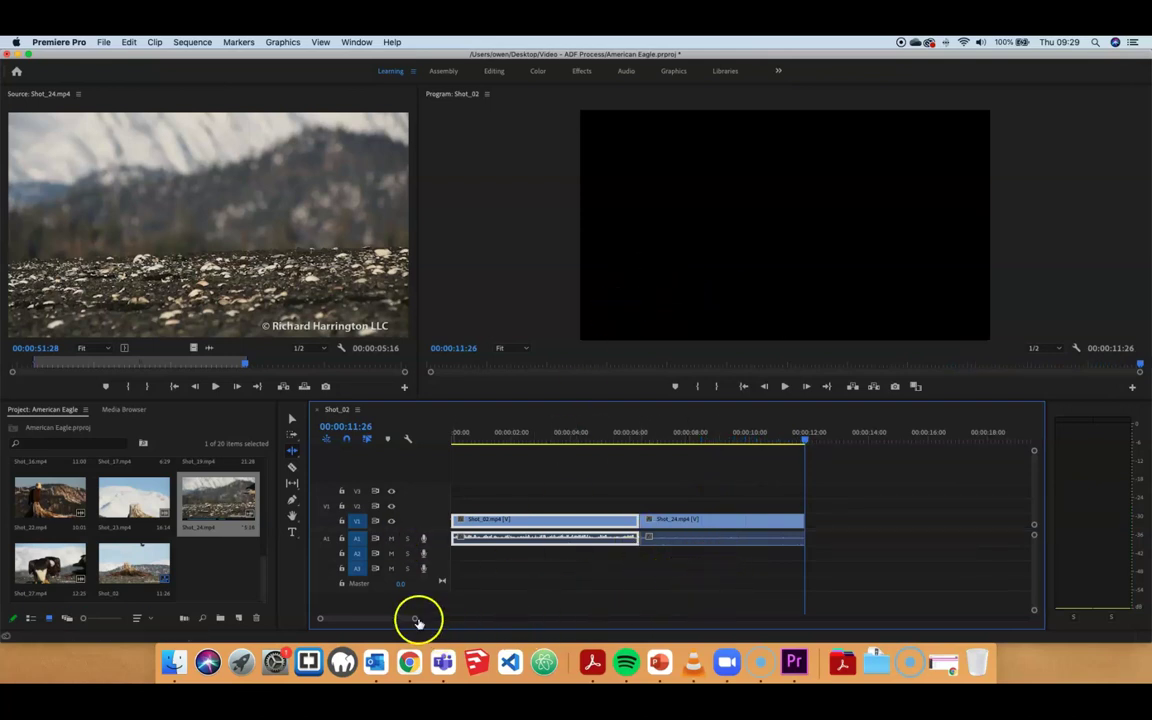
{"action": "left_click_drag", "start_coordinate": [416, 621], "coordinate": [489, 618]}
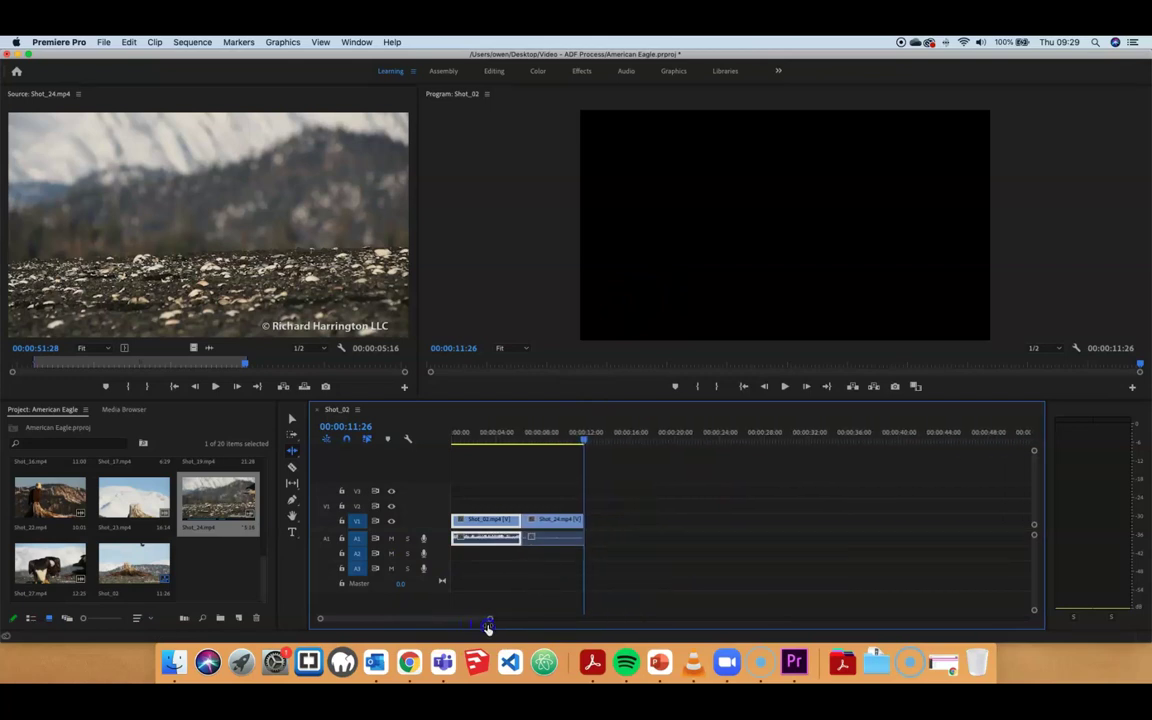
- Add trimmed Shot_27, Shot_01 and Shot_07 after Shot_24, review playback, then switch to Finder's Audio folder
{"action": "double_click", "coordinate": [136, 575]}
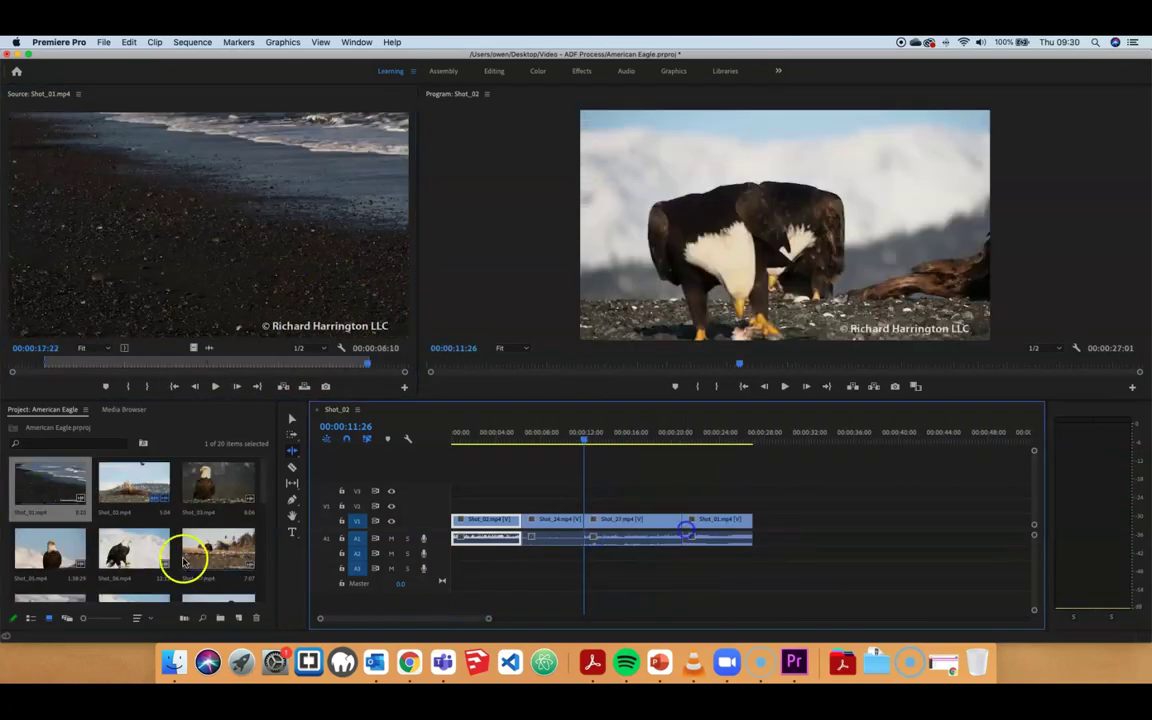
{"action": "double_click", "coordinate": [187, 550]}
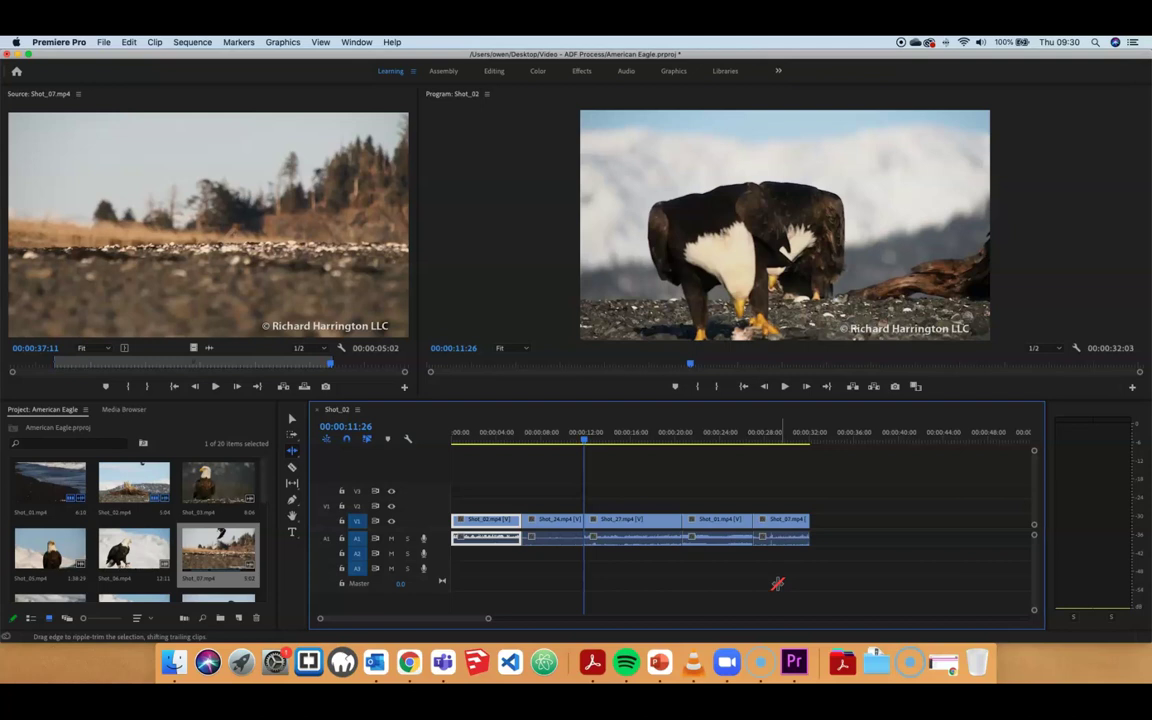
{"action": "key", "text": "space"}
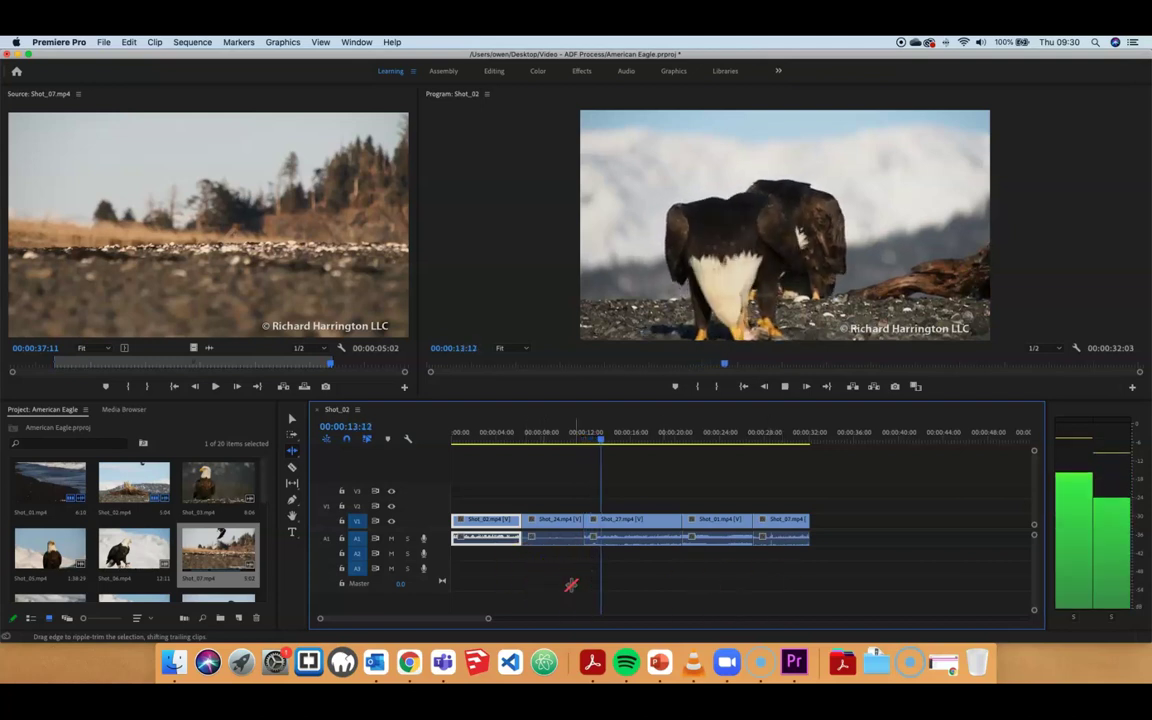
{"action": "key", "text": "space"}
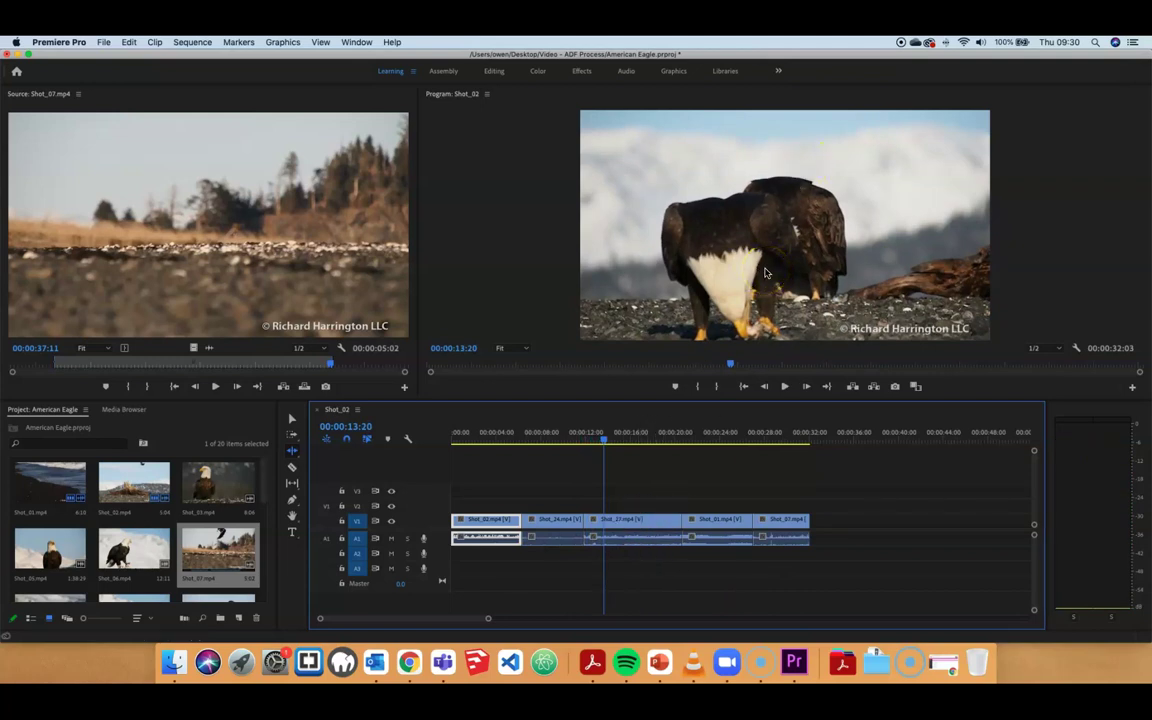
{"action": "key", "text": "space"}
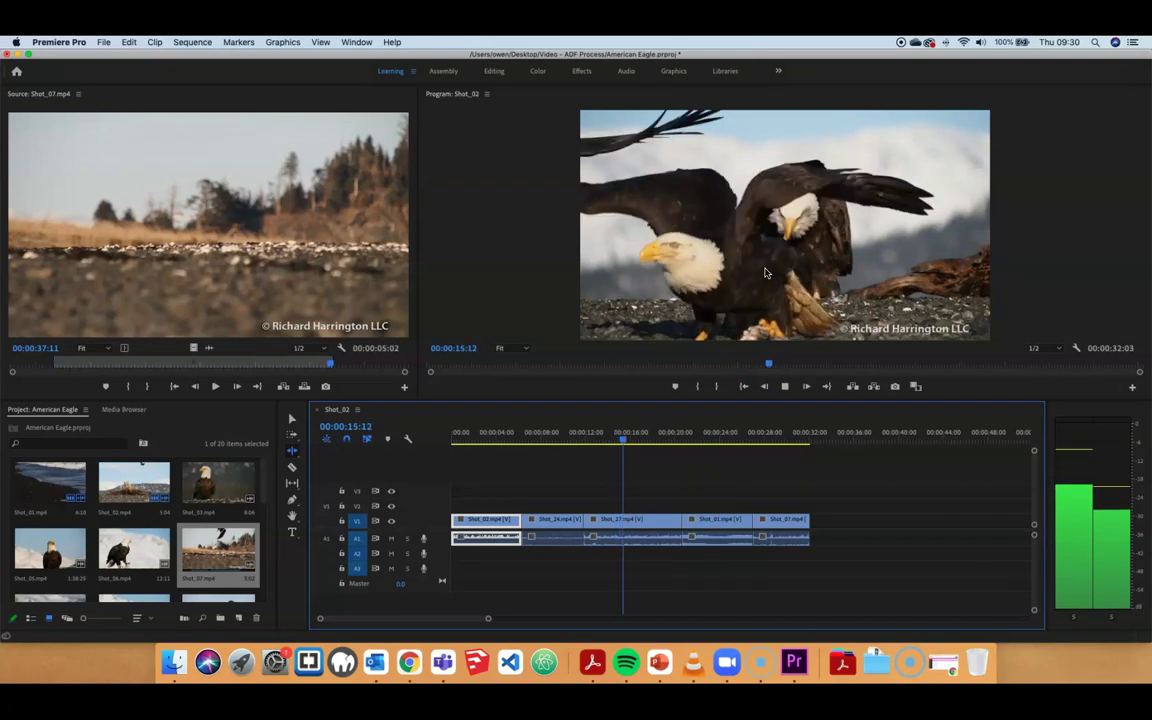
{"action": "key", "text": "space"}
{"action": "left_click", "coordinate": [757, 283]}
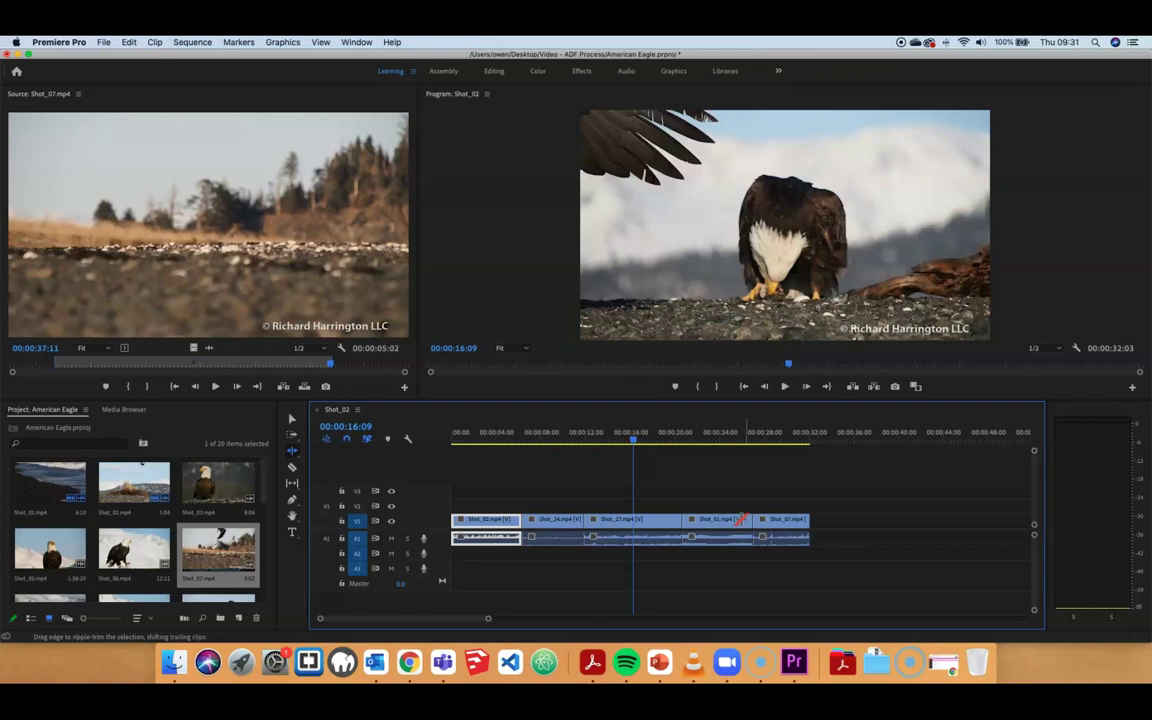
{"action": "key", "text": "super+Tab"}
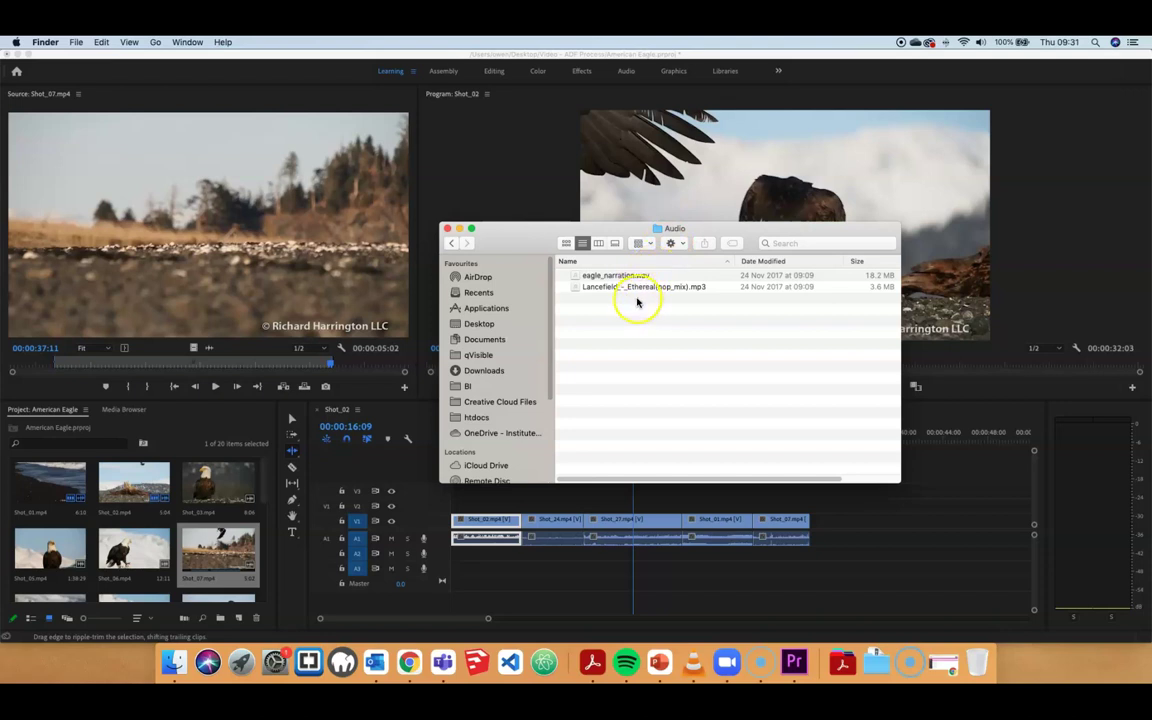
- Drag eagle_narration.wav and the Lancefield Ethereal MP3 into the Project panel (22 items), then close Finder
{"action": "left_click", "coordinate": [628, 288]}
{"action": "left_click", "coordinate": [615, 275], "text": "shift"}
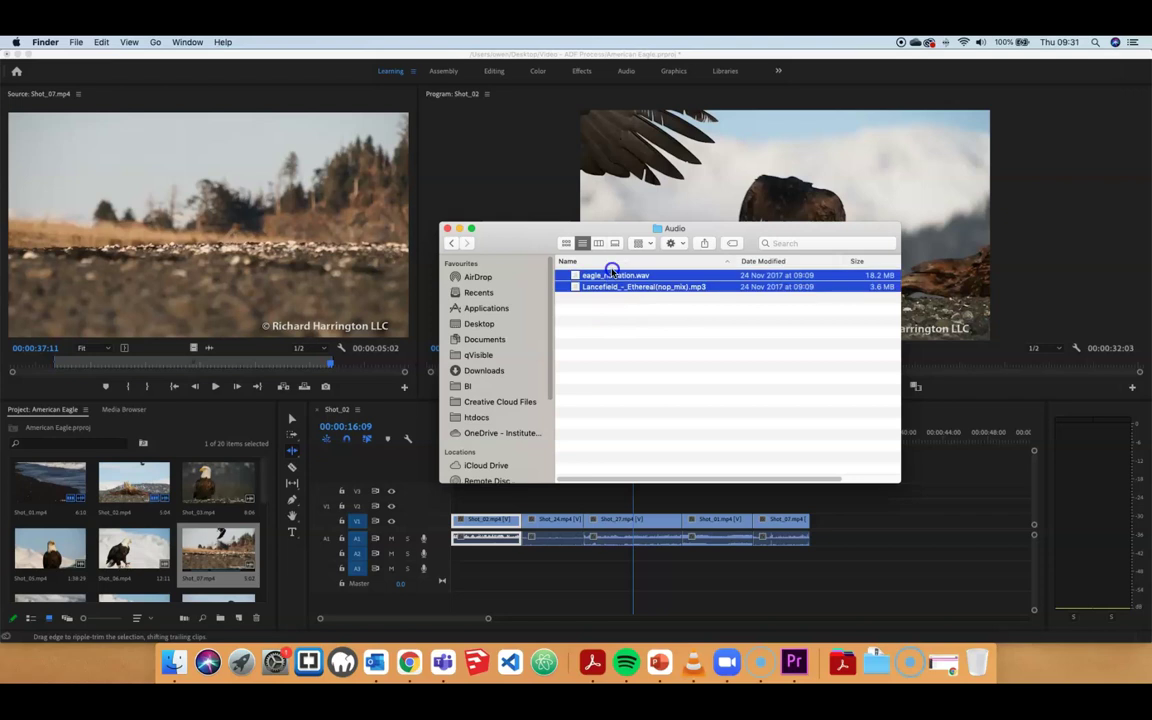
{"action": "left_click_drag", "start_coordinate": [613, 286], "coordinate": [260, 510]}
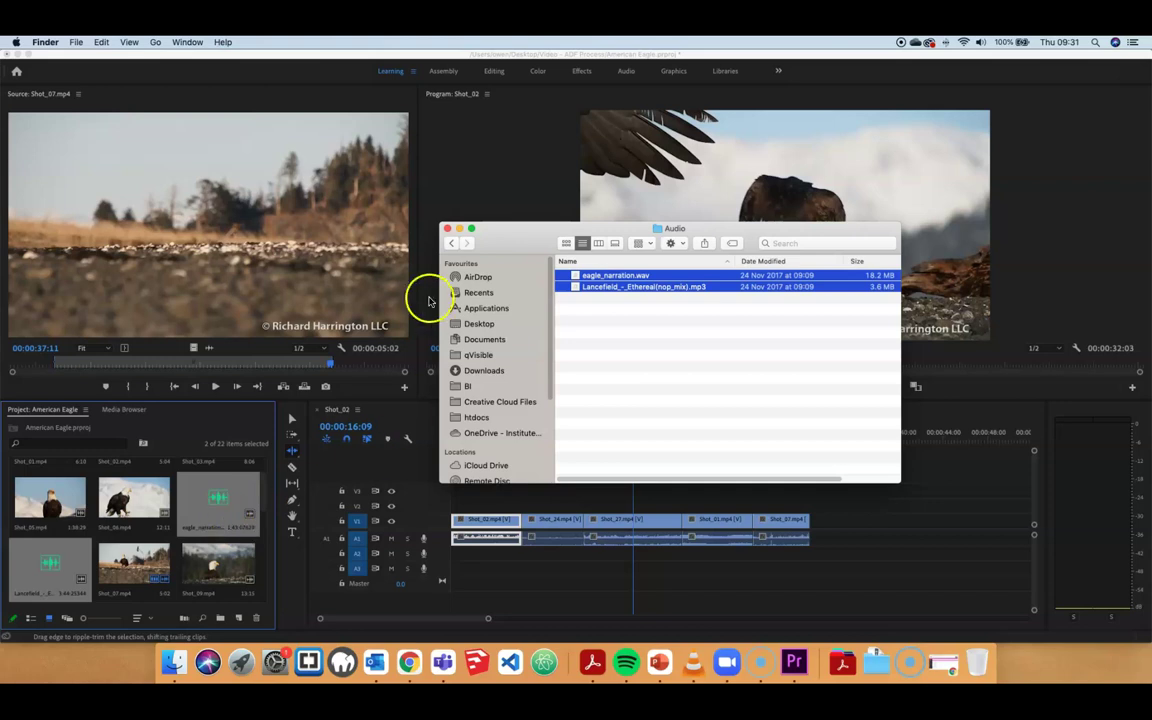
{"action": "left_click", "coordinate": [448, 229]}
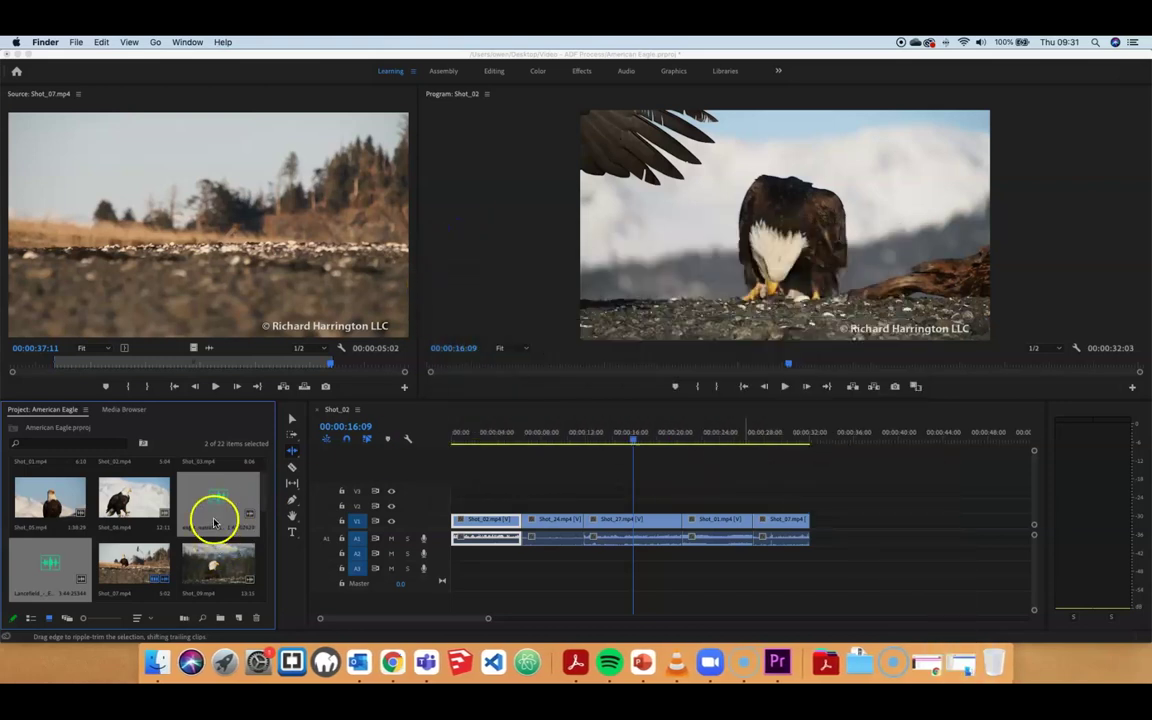
- Load eagle_narration into the Source monitor and scrub through its 00:01:43:04 length
{"action": "double_click", "coordinate": [216, 508]}
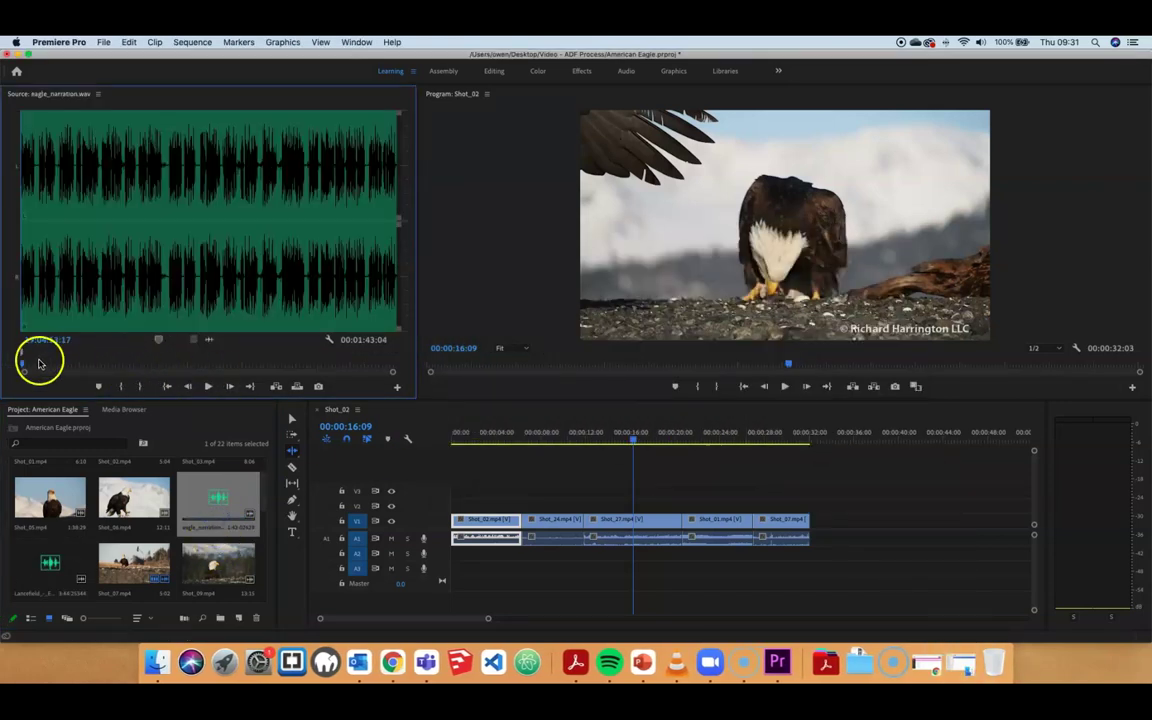
{"action": "left_click_drag", "start_coordinate": [24, 366], "coordinate": [36, 366]}
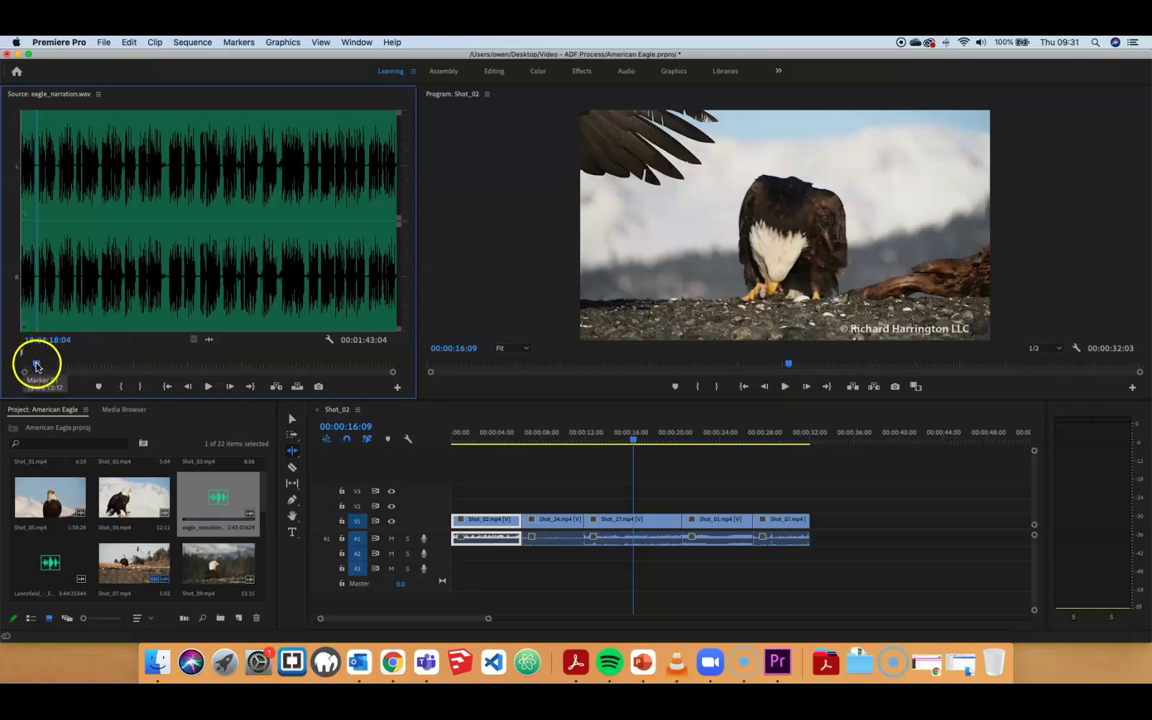
{"action": "left_click_drag", "start_coordinate": [38, 360], "coordinate": [16, 364]}
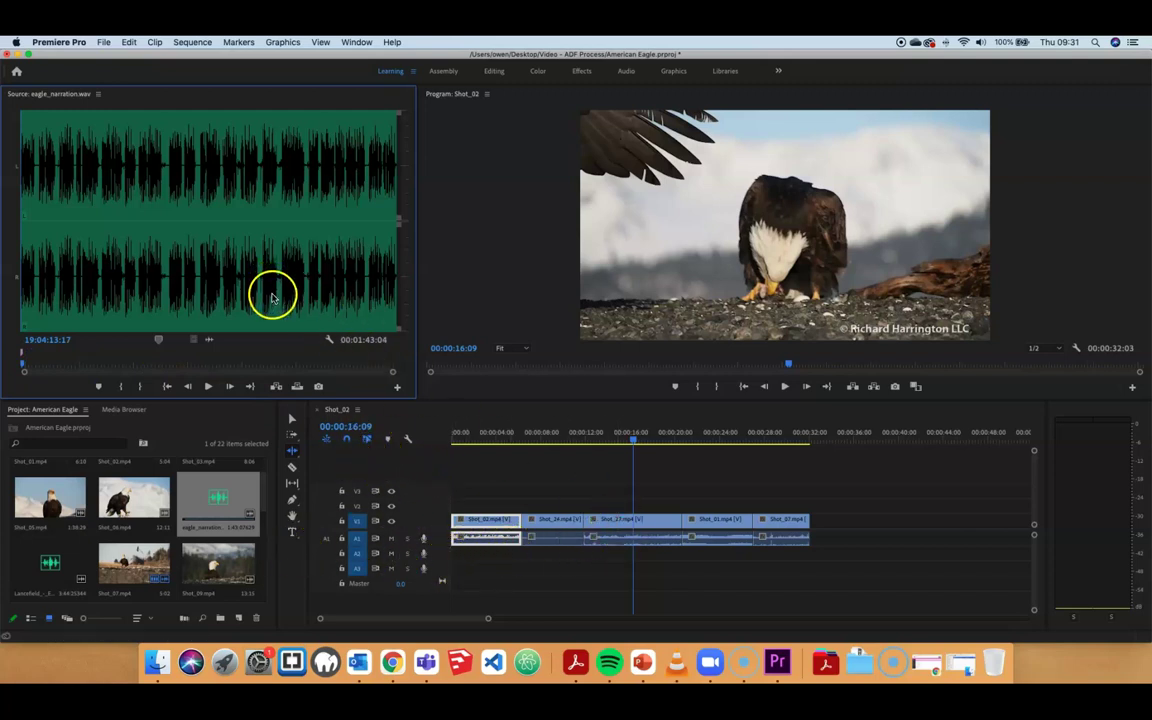
{"action": "key", "text": "End"}
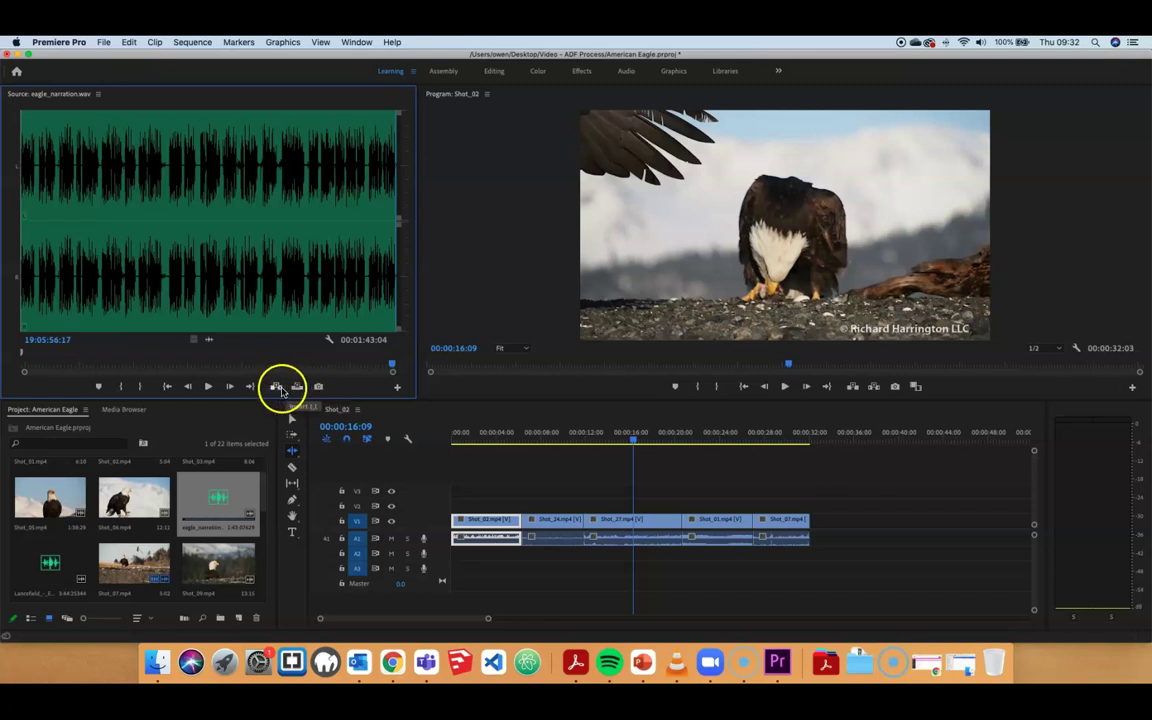
- Put the sequence playhead at the start and patch the source audio to track A2
{"action": "left_click", "coordinate": [633, 440]}
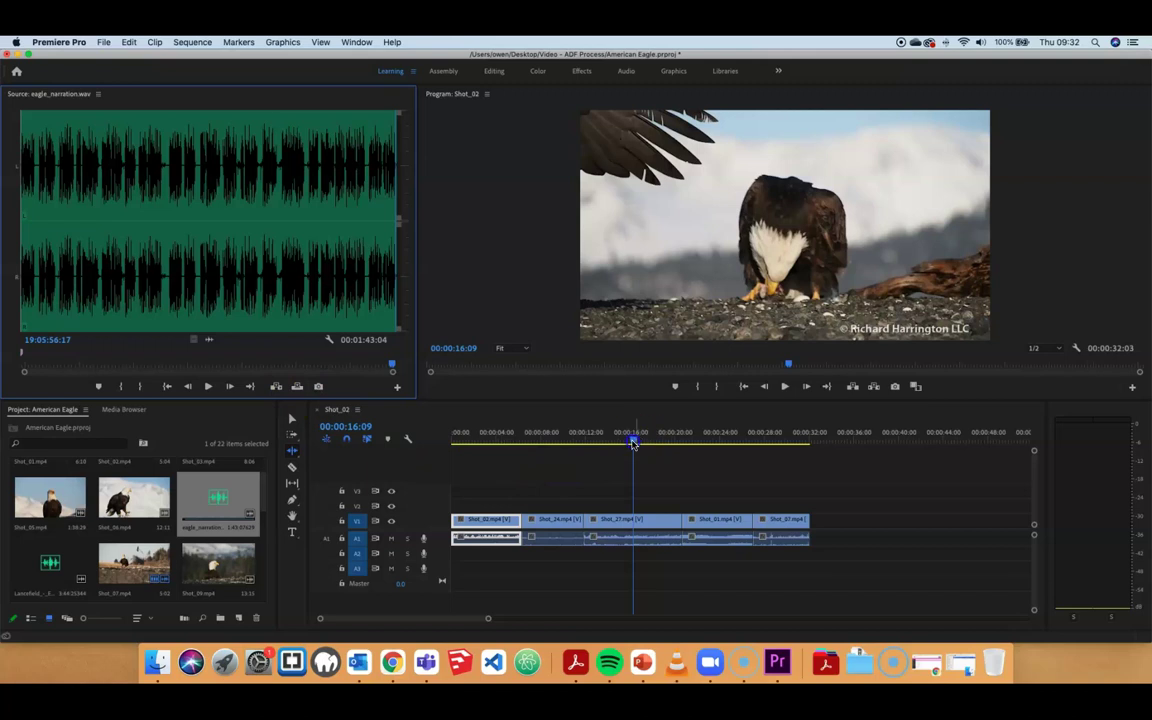
{"action": "key", "text": "Home"}
{"action": "left_click", "coordinate": [327, 540]}
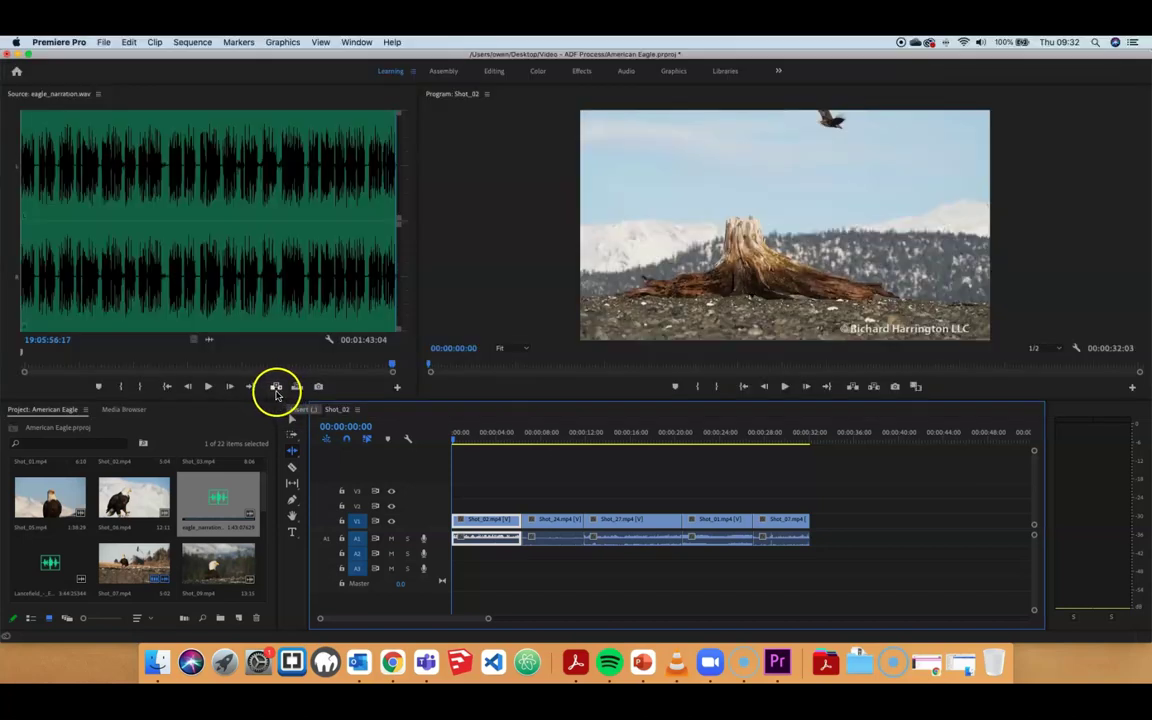
{"action": "left_click", "coordinate": [326, 555]}
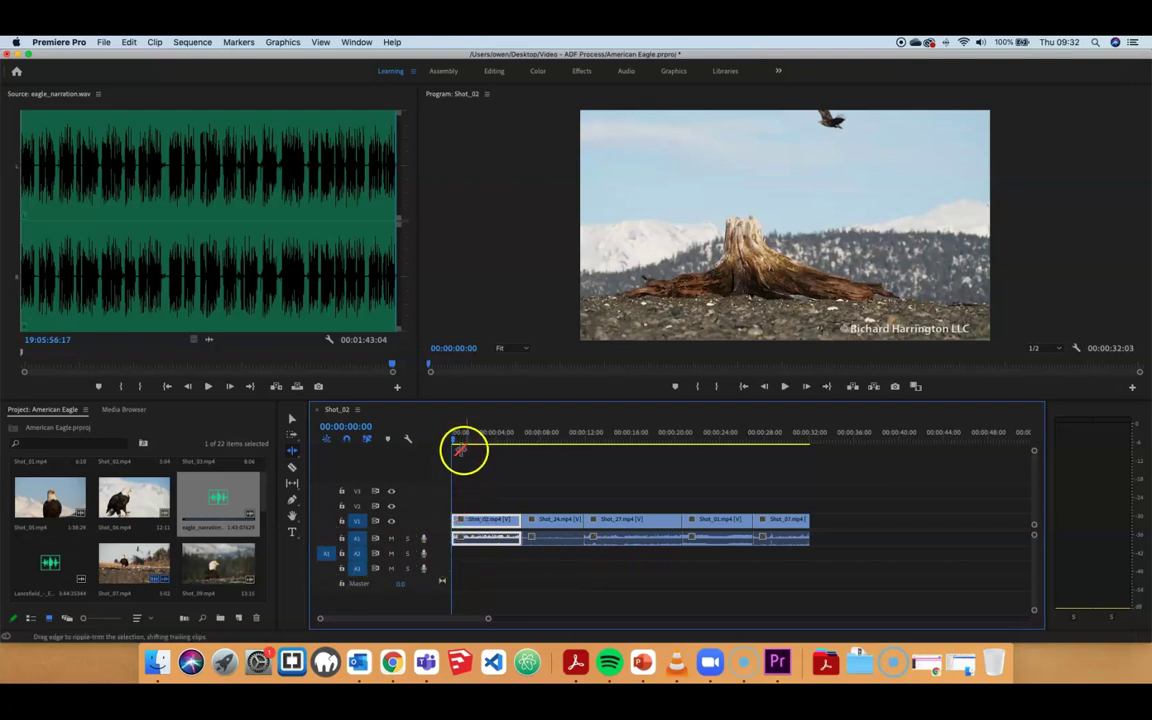
{"action": "key", "text": "space"}
{"action": "key", "text": "space"}
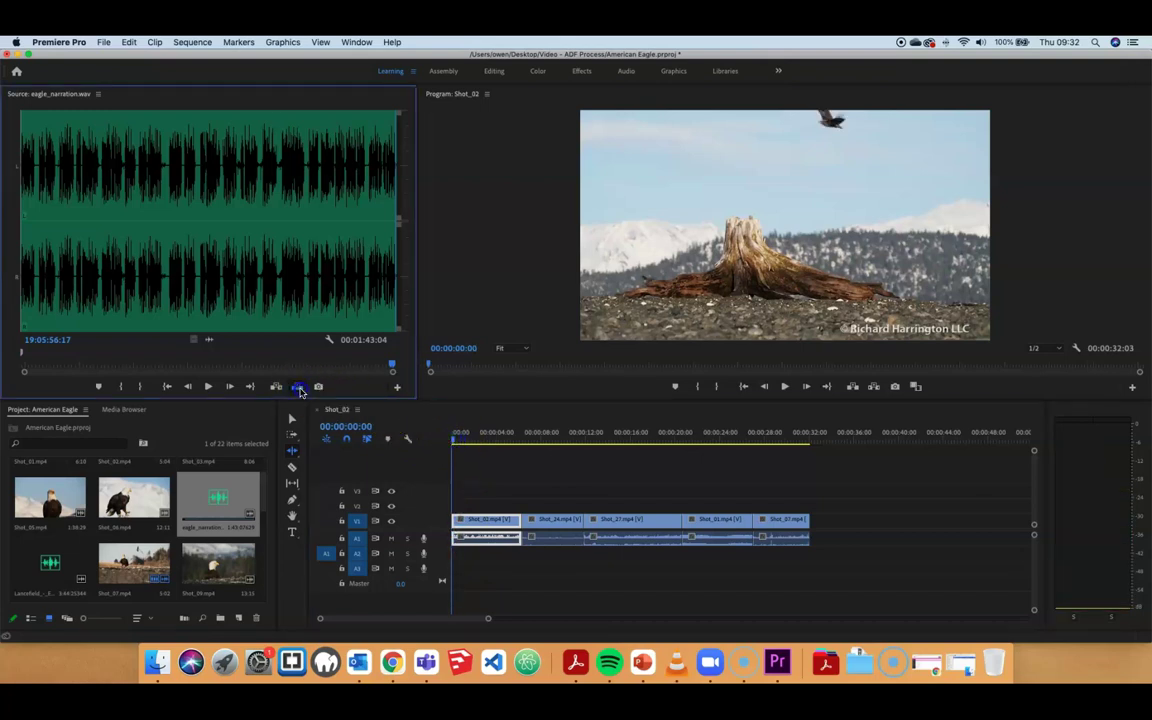
{"action": "left_click", "coordinate": [297, 388]}
{"action": "left_click_drag", "start_coordinate": [502, 624], "coordinate": [375, 618]}
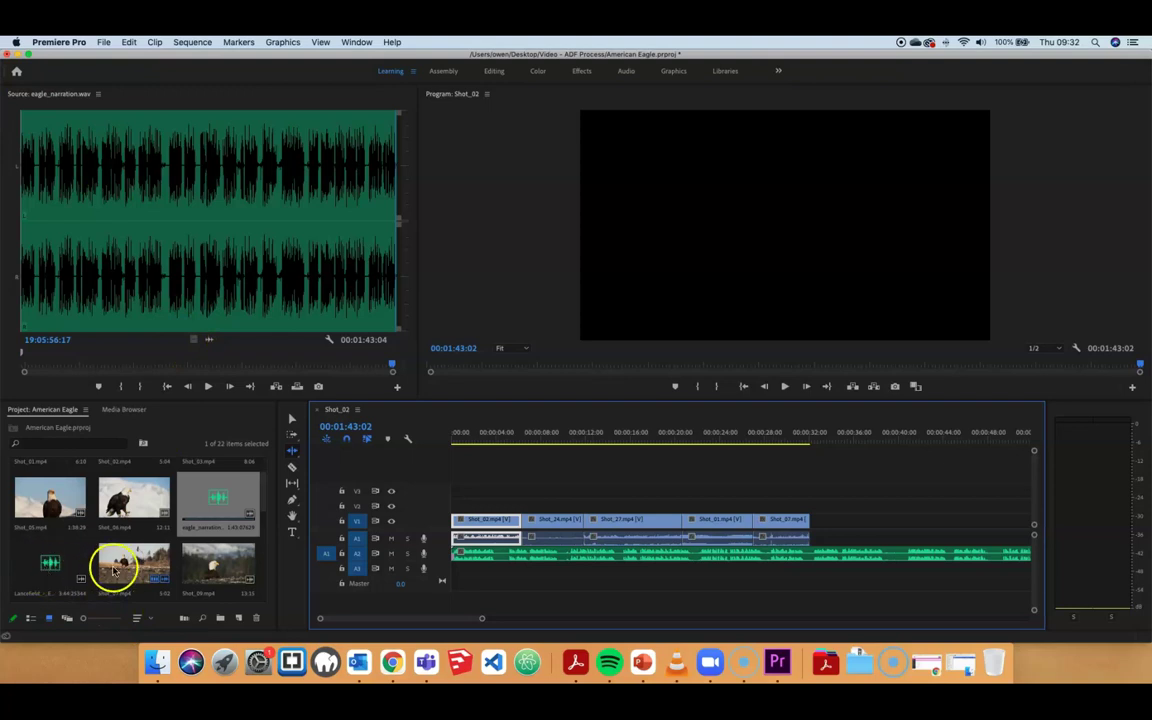
{"action": "left_click", "coordinate": [65, 575]}
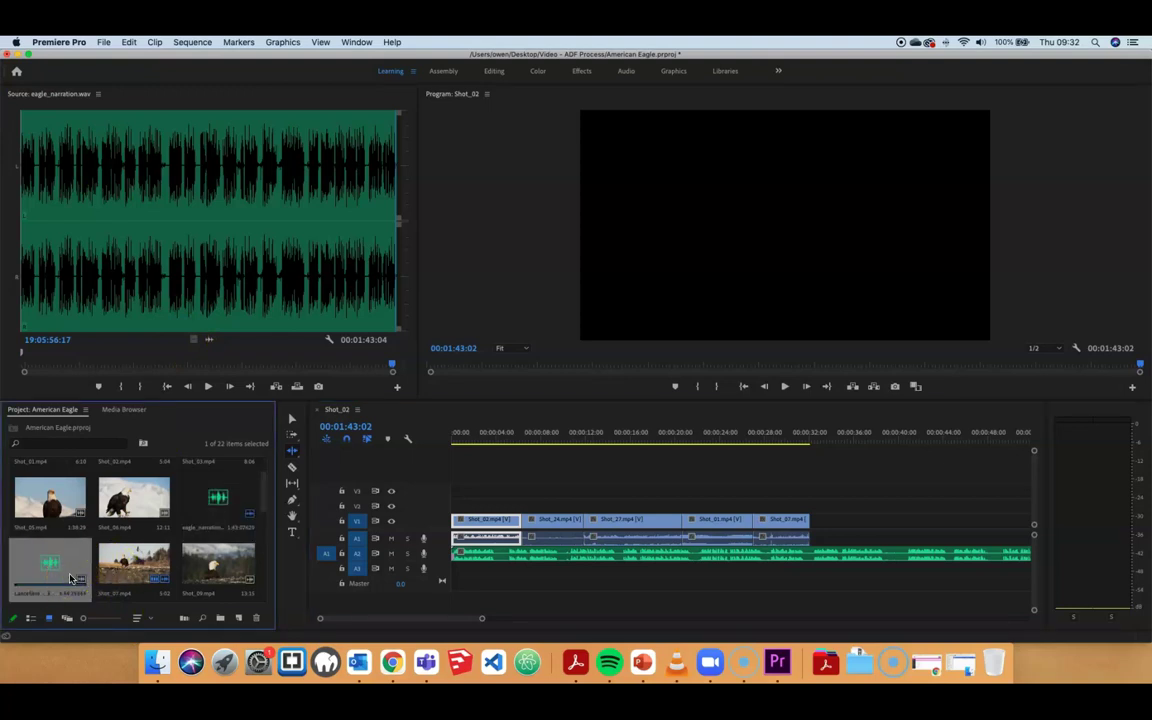
{"action": "left_click_drag", "start_coordinate": [70, 578], "coordinate": [459, 570]}
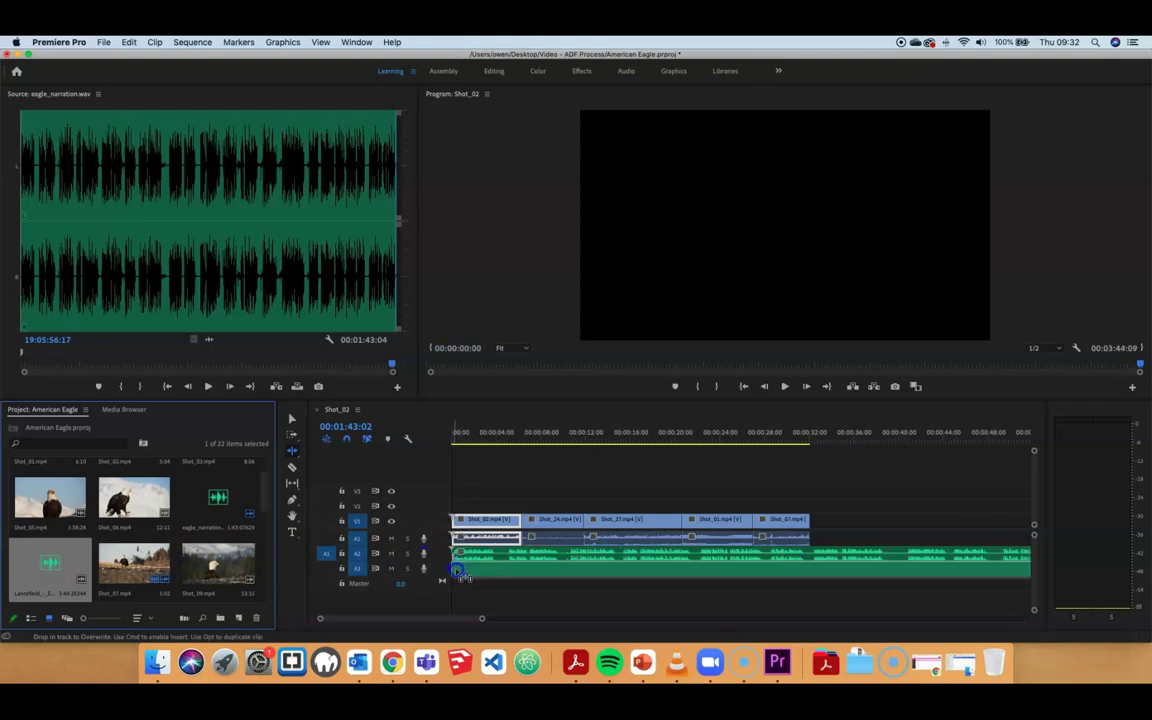
{"action": "left_click_drag", "start_coordinate": [459, 572], "coordinate": [476, 561]}
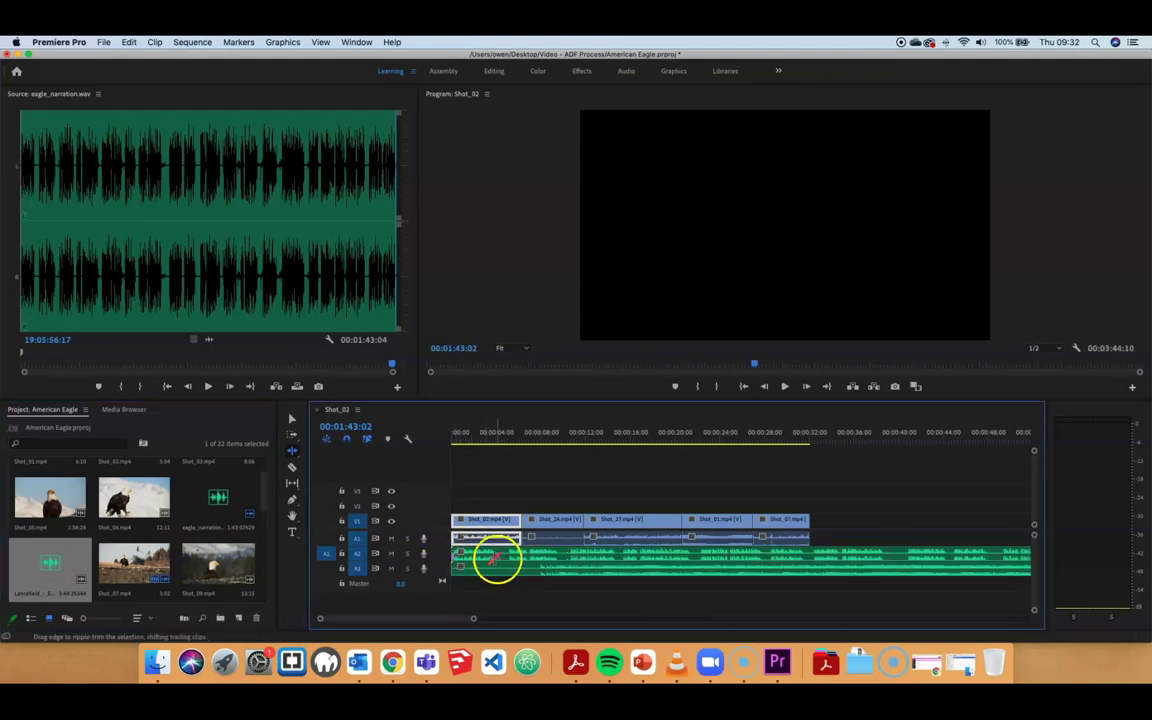
{"action": "key", "text": "space"}
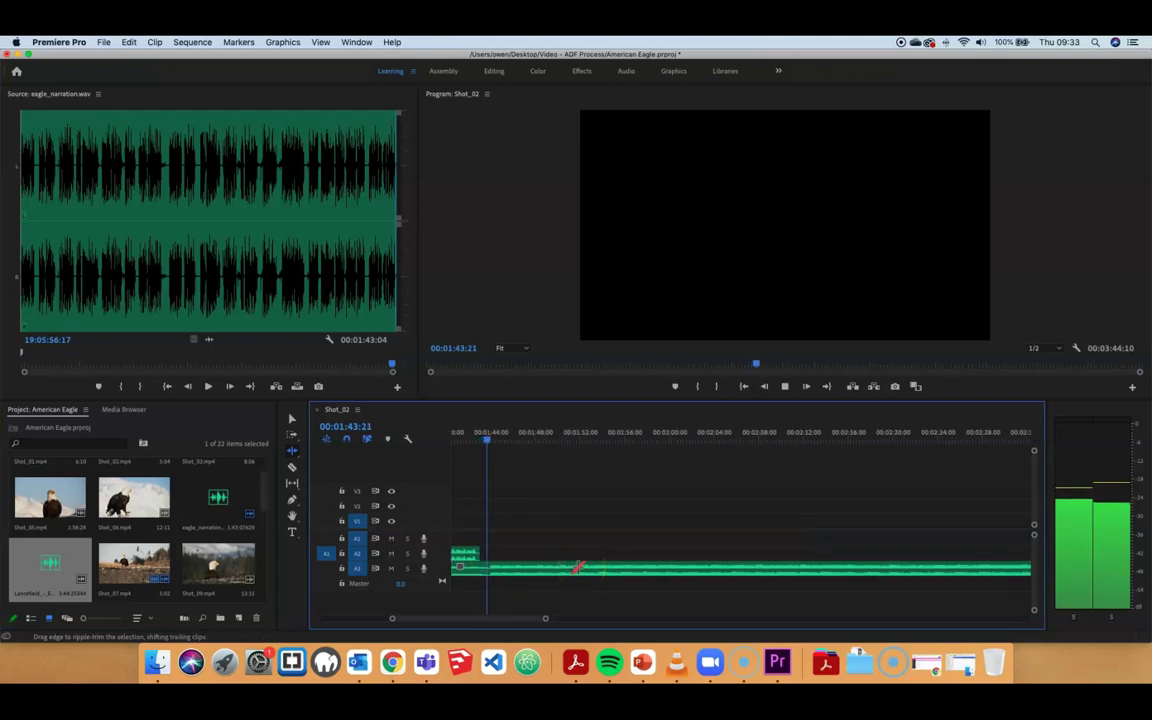
{"action": "key", "text": "space"}
{"action": "left_click_drag", "start_coordinate": [535, 620], "coordinate": [463, 619]}
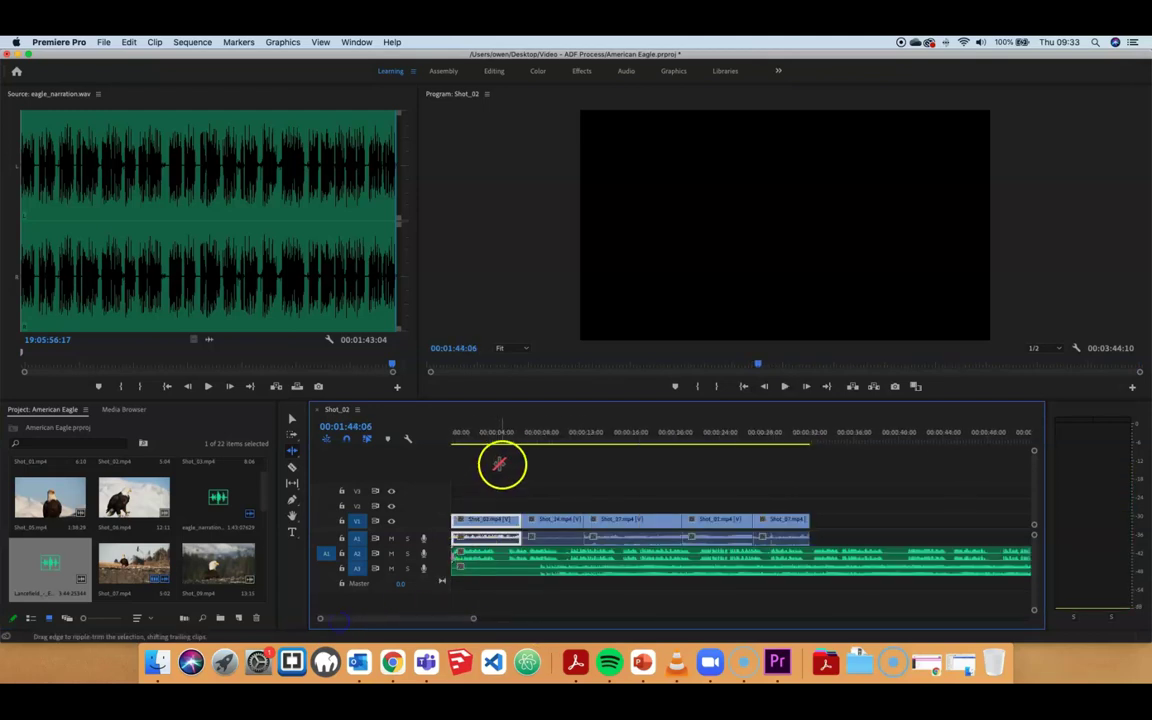
{"action": "left_click", "coordinate": [548, 437]}
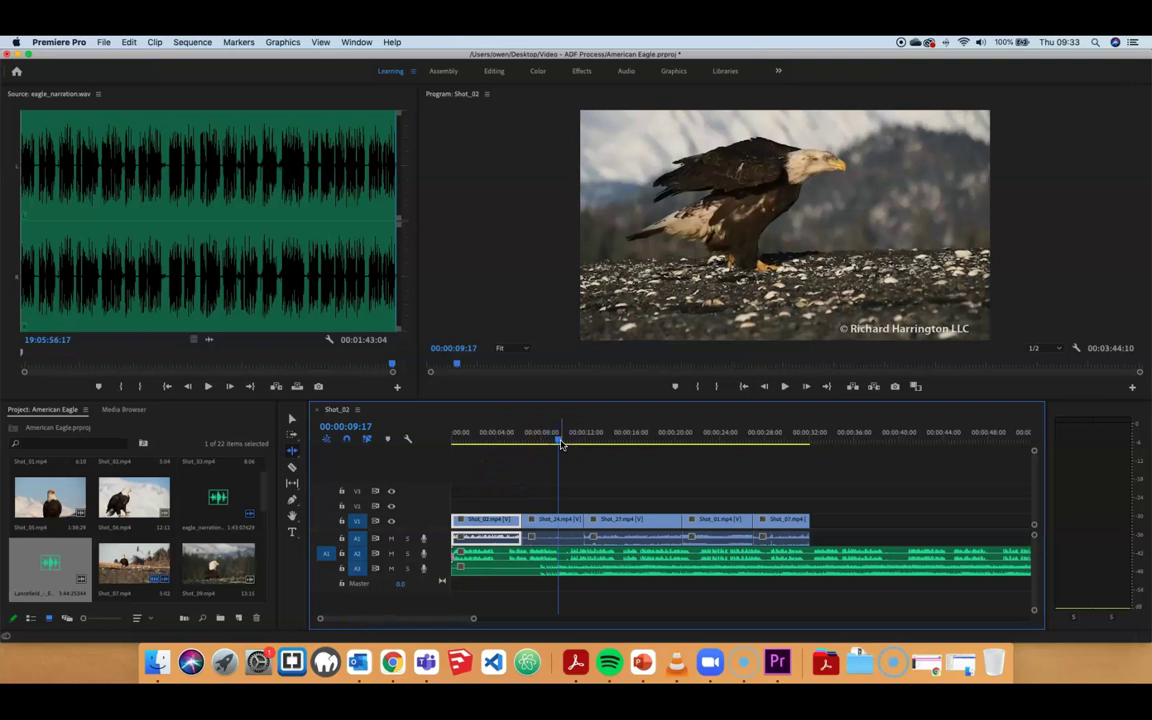
{"action": "key", "text": "space"}
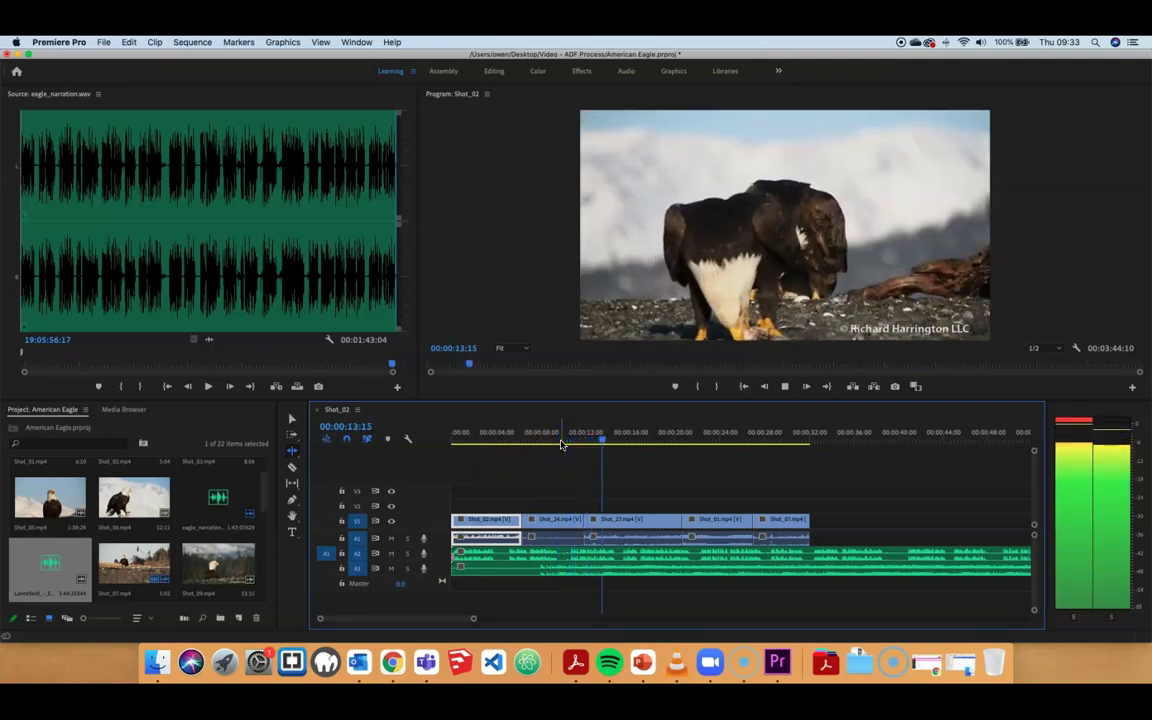
{"action": "key", "text": "space"}
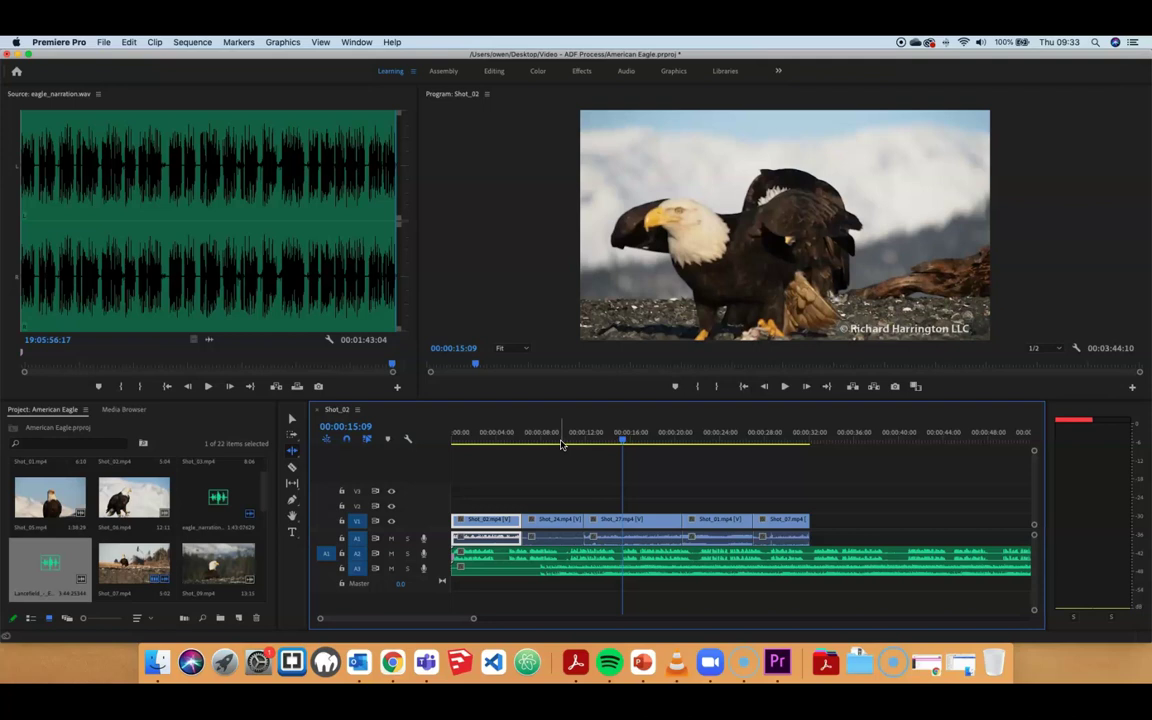
- Razor the audio where the video ends and delete the leftover tail
{"action": "left_click", "coordinate": [292, 467]}
{"action": "left_click", "coordinate": [812, 555]}
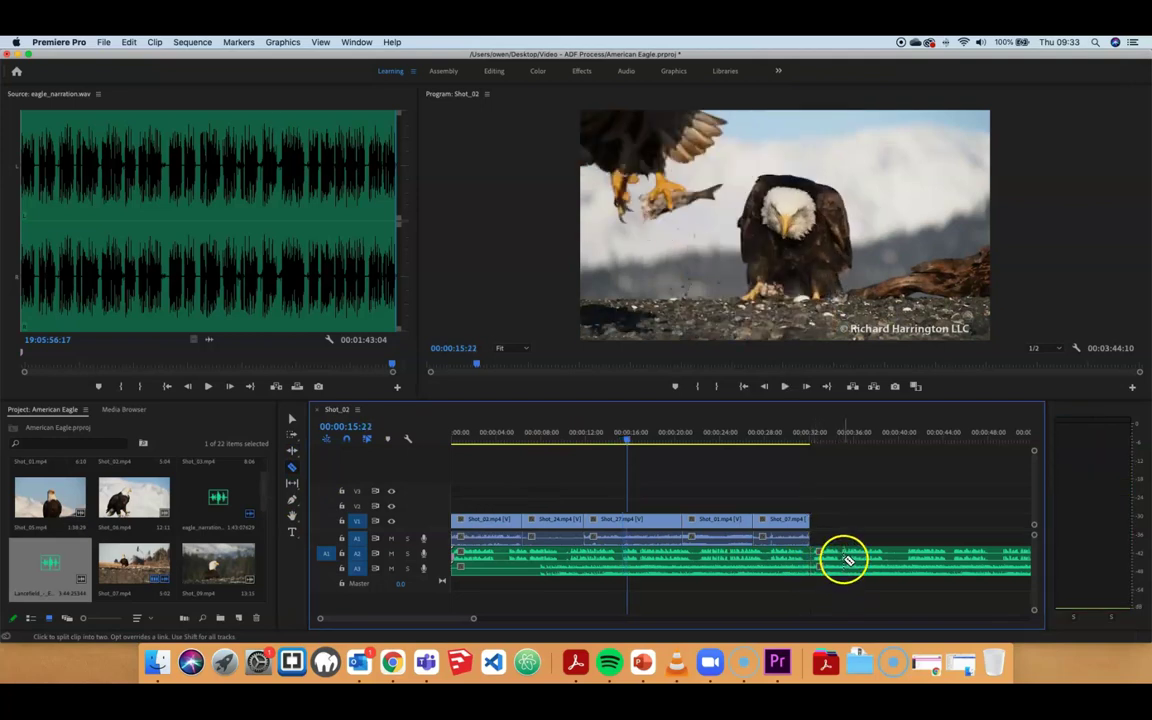
{"action": "left_click", "coordinate": [294, 422]}
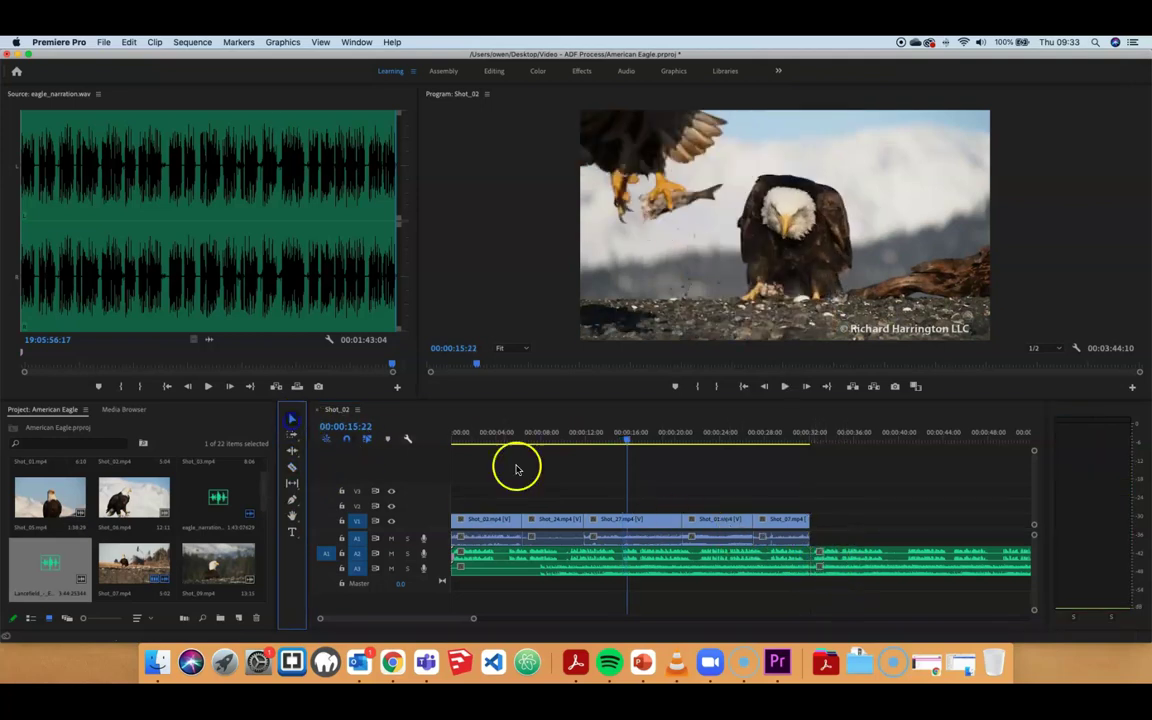
{"action": "left_click", "coordinate": [910, 558]}
{"action": "key", "text": "Delete"}
- Scrub through the trimmed sequence and return the playhead to the start
{"action": "left_click_drag", "start_coordinate": [627, 440], "coordinate": [524, 449]}
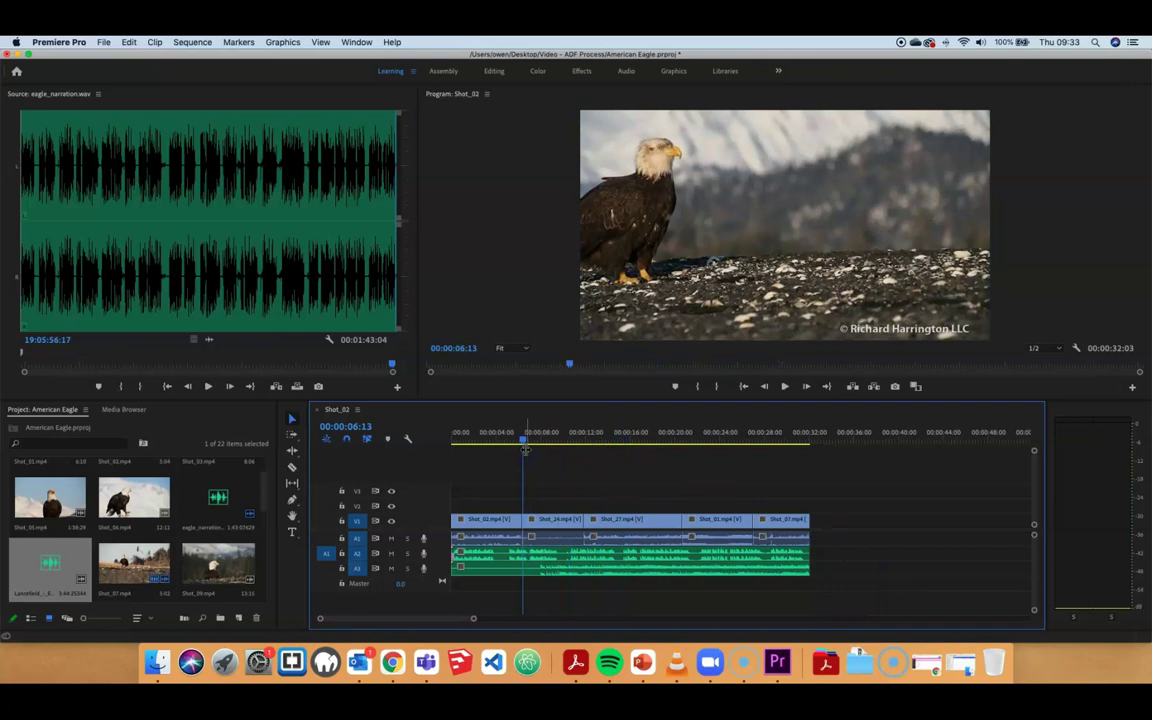
{"action": "left_click_drag", "start_coordinate": [522, 437], "coordinate": [457, 475]}
{"action": "left_click", "coordinate": [730, 319]}
{"action": "left_click", "coordinate": [548, 447]}
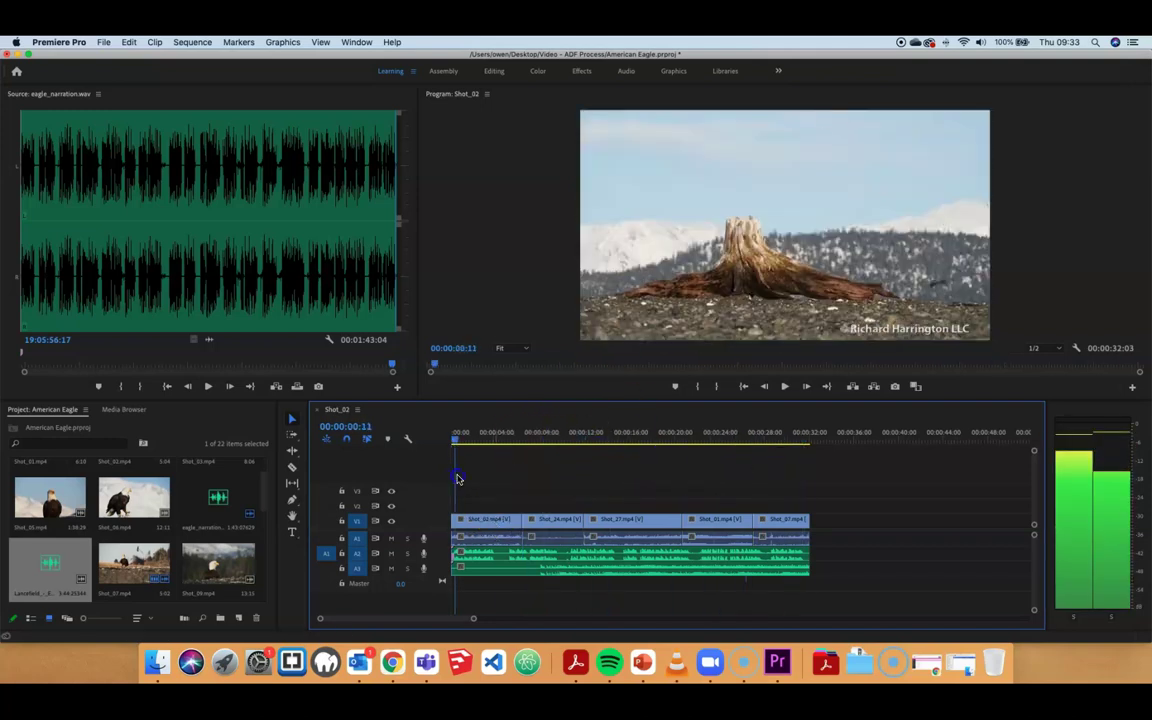
{"action": "left_click", "coordinate": [313, 466]}
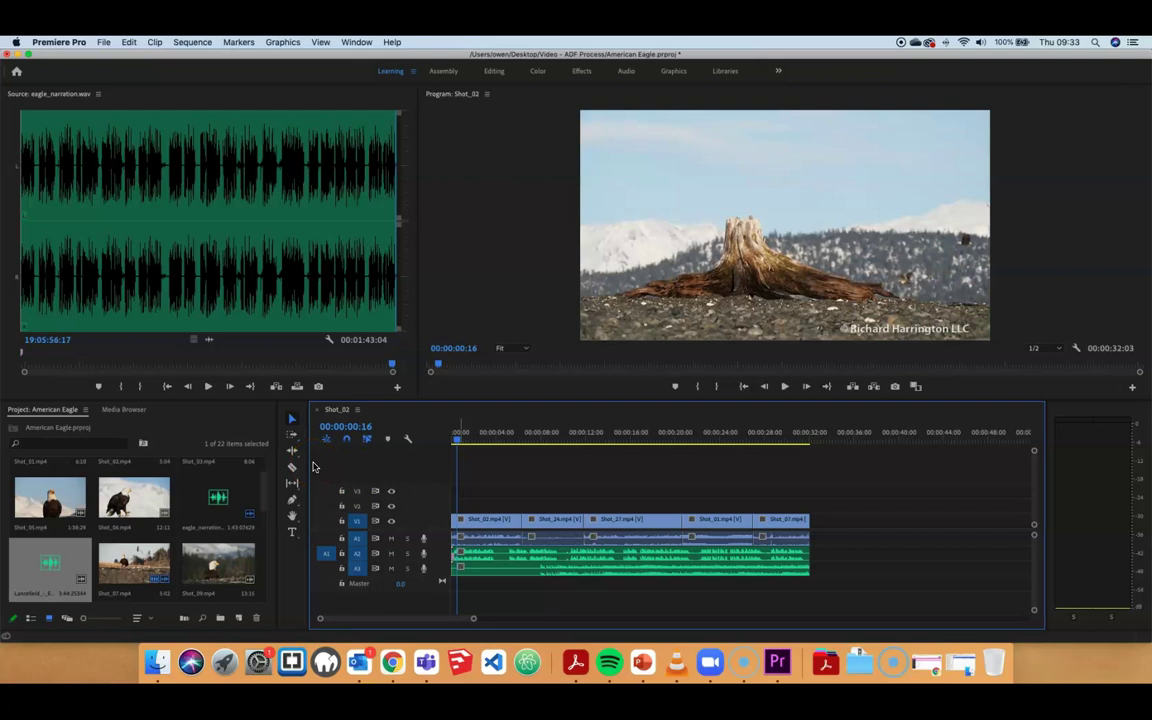
- Open File > Export > Media for Shot_02 and reposition the Export Settings window
{"action": "left_click", "coordinate": [104, 43]}
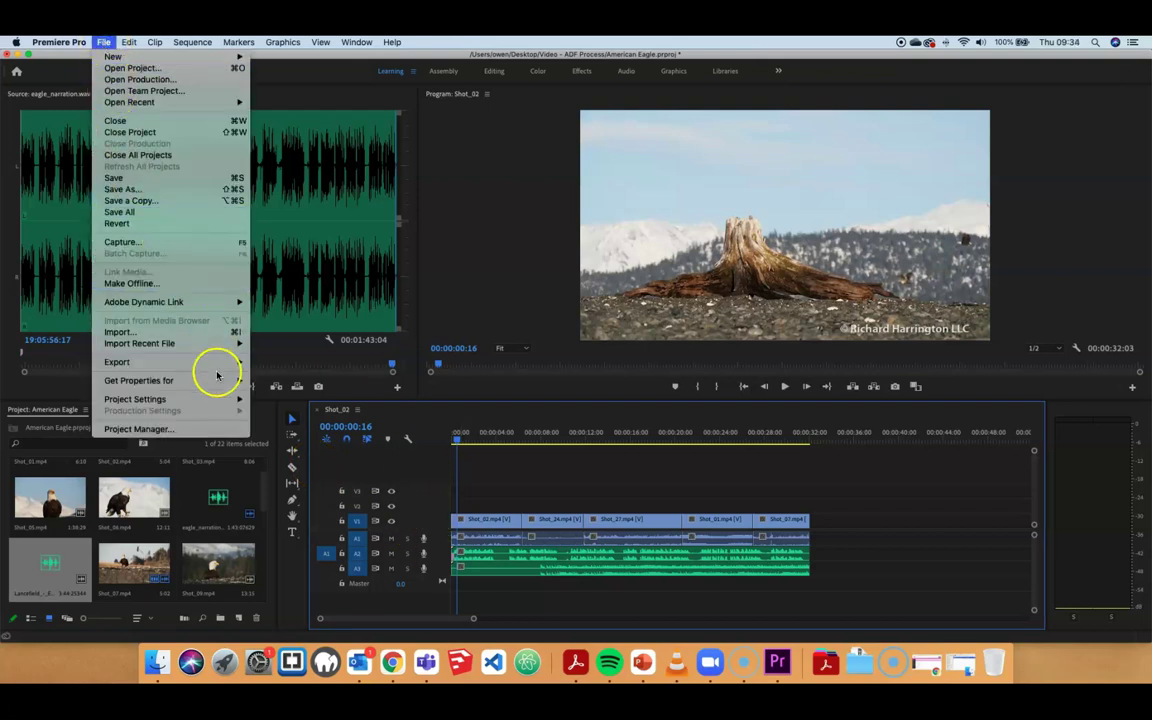
{"action": "mouse_move", "coordinate": [213, 366]}
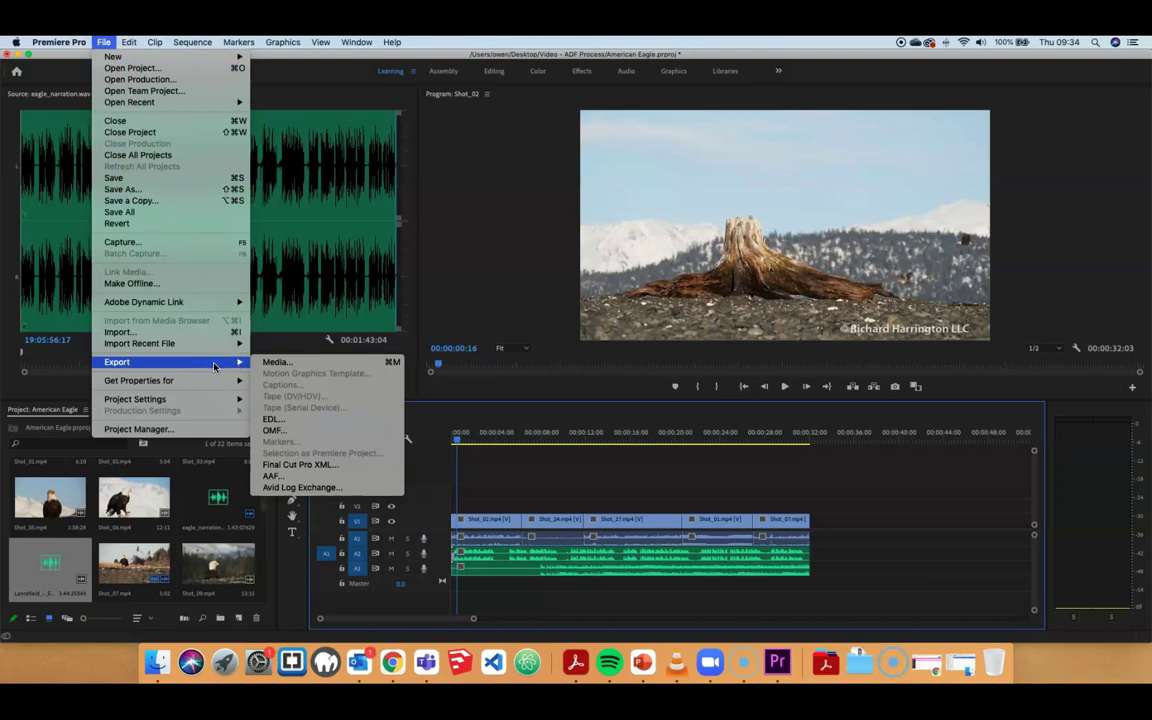
{"action": "left_click", "coordinate": [319, 367]}
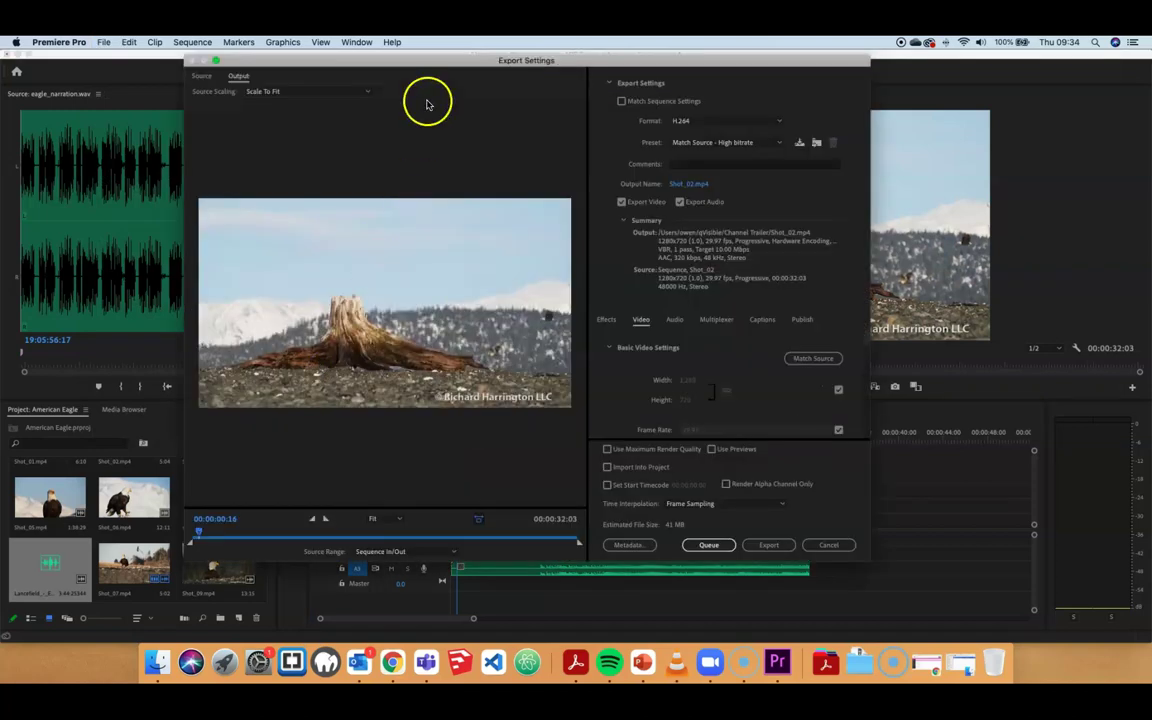
{"action": "left_click_drag", "start_coordinate": [432, 57], "coordinate": [429, 112]}
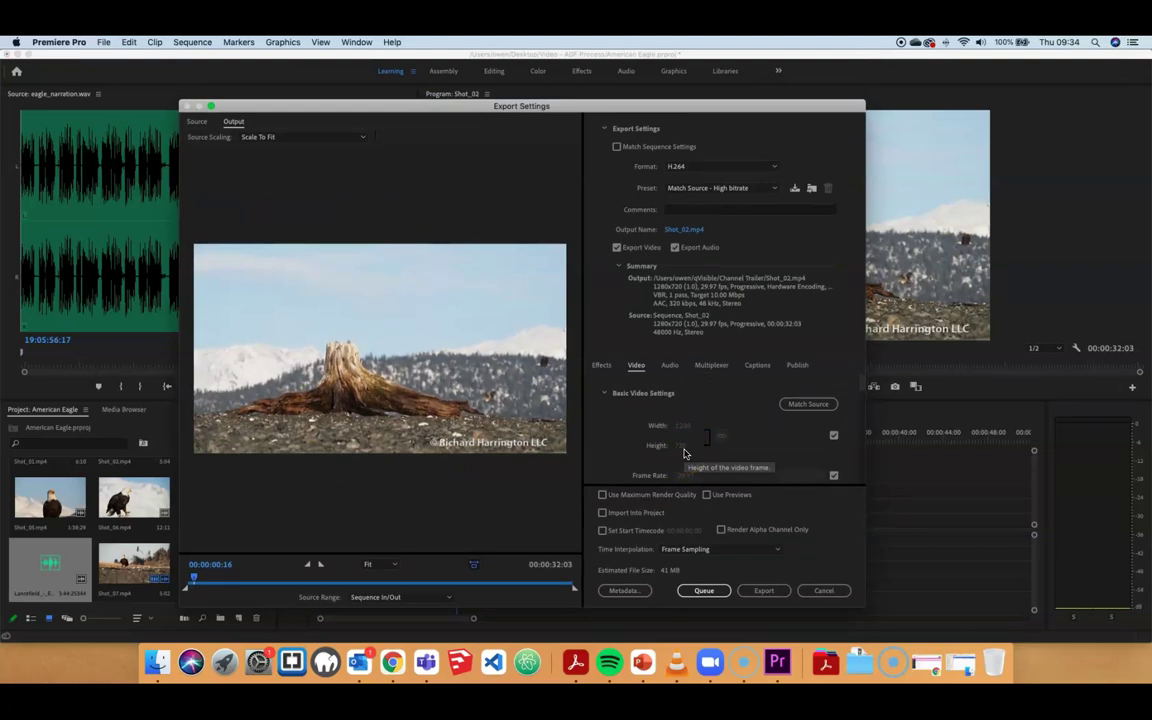
- Keep the H.264 format and choose the YouTube 1080p Full HD preset
{"action": "left_click", "coordinate": [772, 172]}
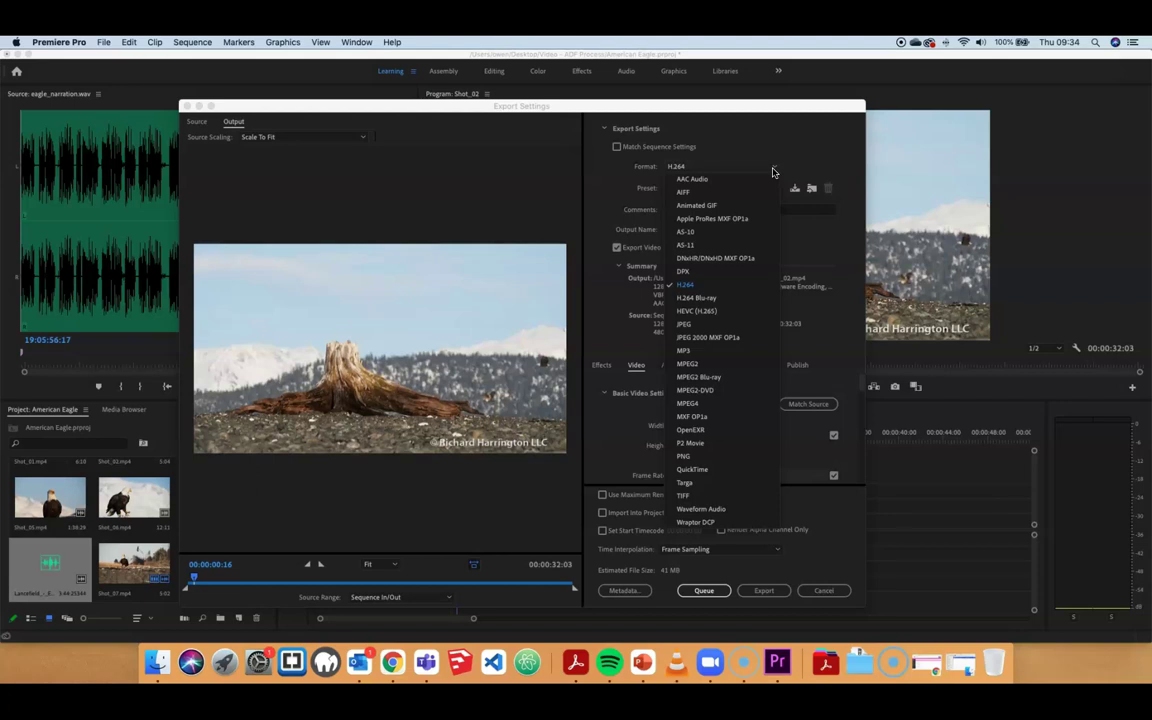
{"action": "left_click", "coordinate": [730, 288]}
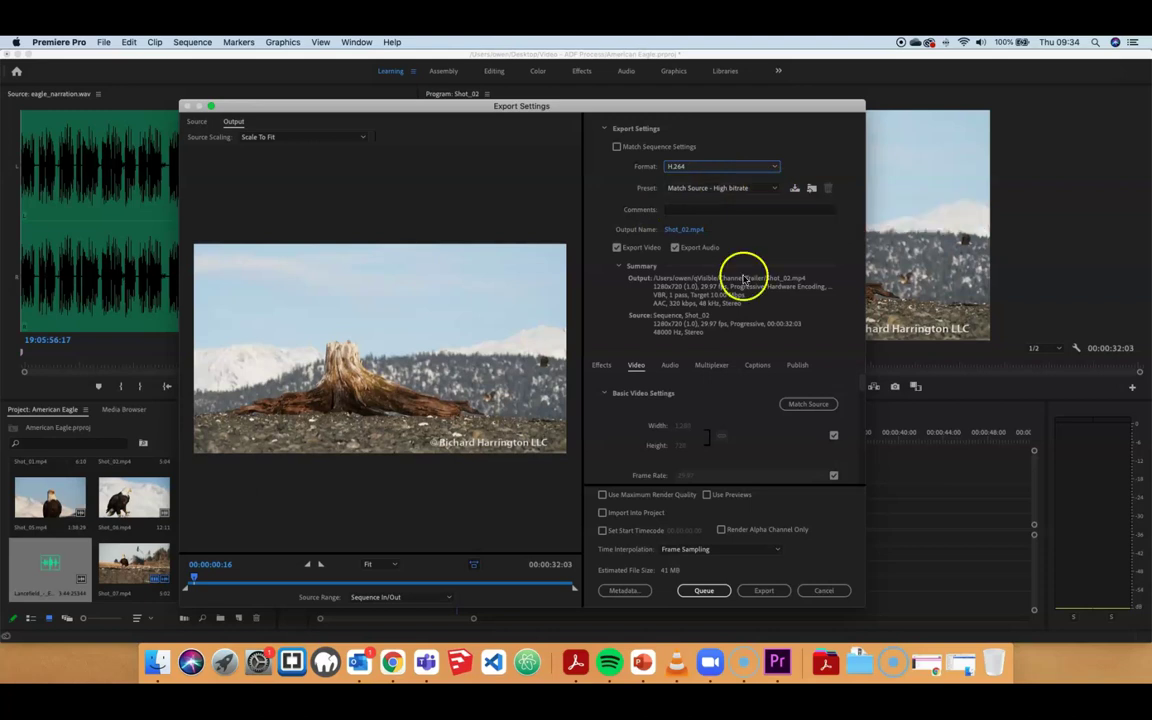
{"action": "left_click", "coordinate": [779, 191]}
{"action": "scroll", "coordinate": [818, 277], "scroll_direction": "down", "scroll_amount": 2}
{"action": "scroll", "coordinate": [818, 277], "scroll_direction": "down", "scroll_amount": 2}
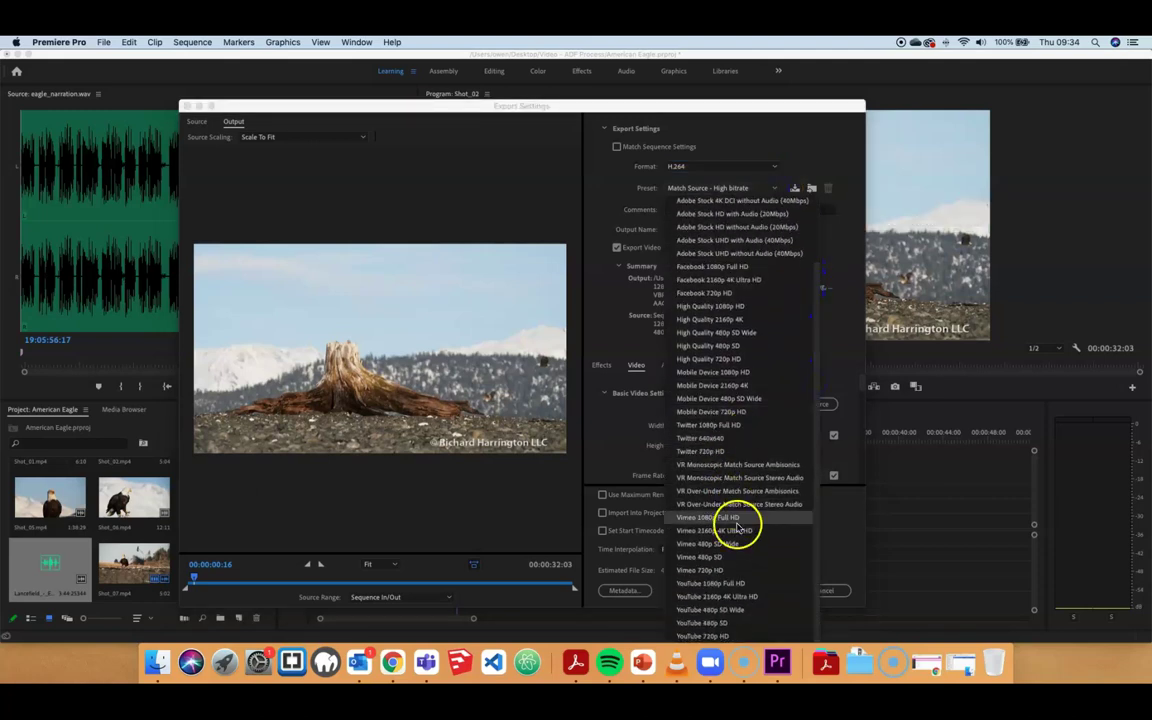
{"action": "left_click", "coordinate": [764, 587]}
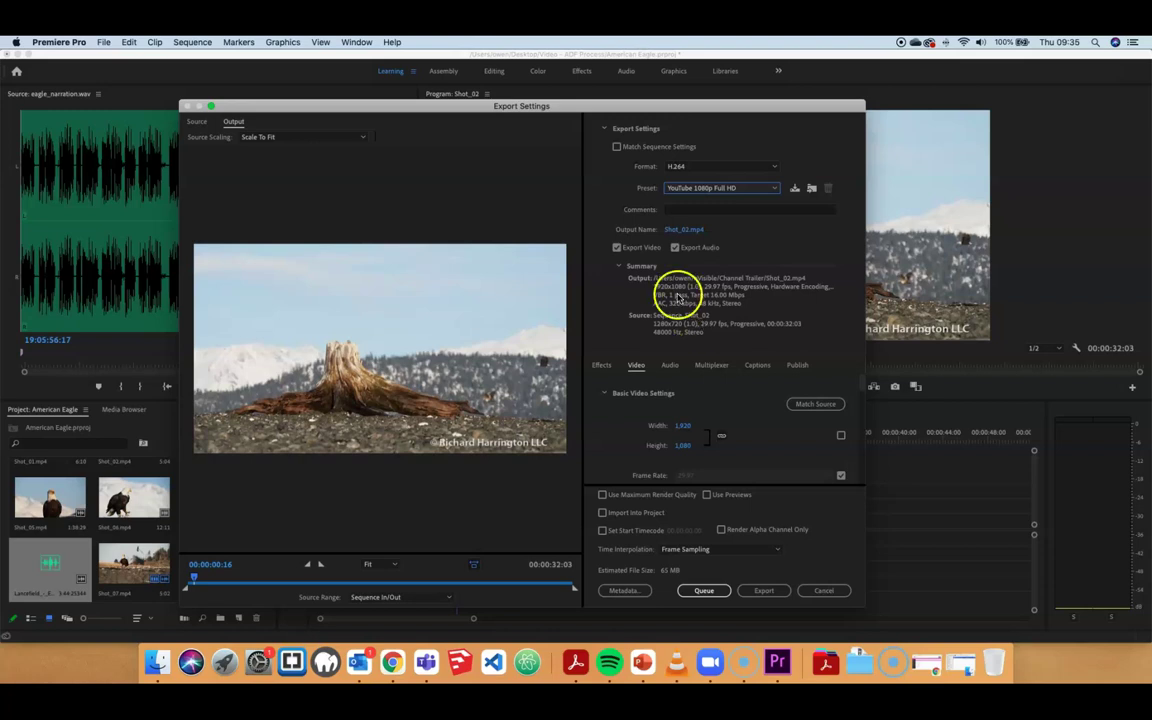
- Rename the output file to American-eagle and render the export
{"action": "left_click", "coordinate": [699, 231]}
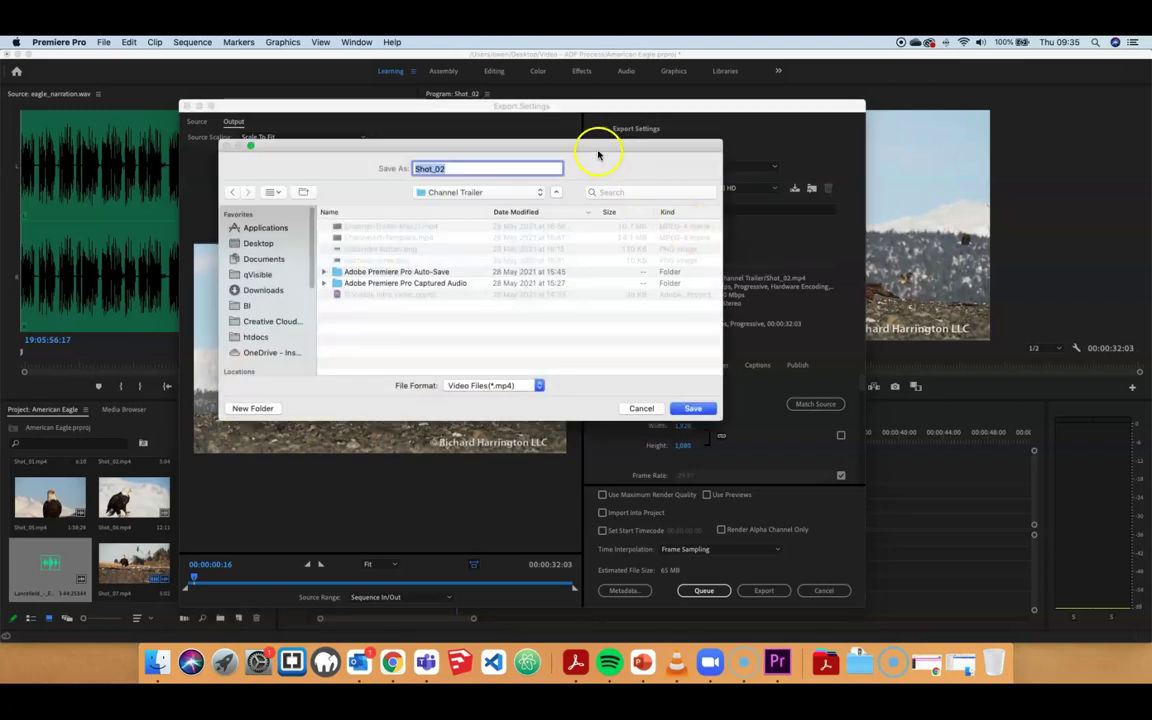
{"action": "left_click_drag", "start_coordinate": [596, 157], "coordinate": [610, 156]}
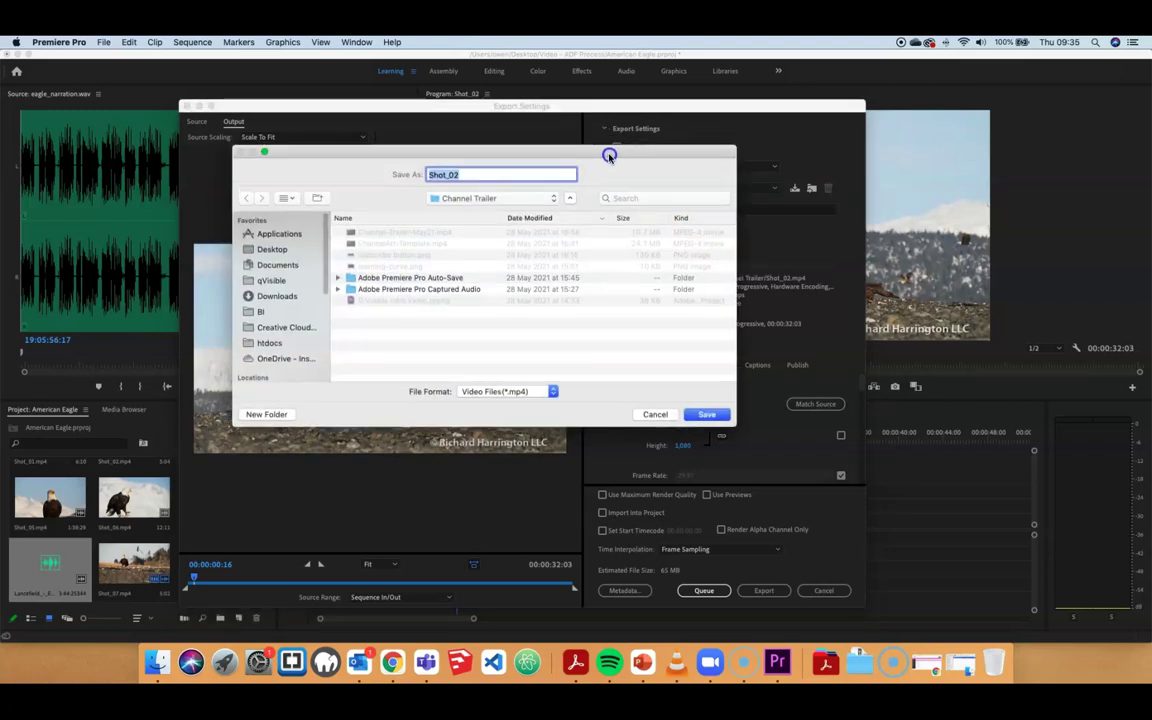
{"action": "type", "text": "Amer"}
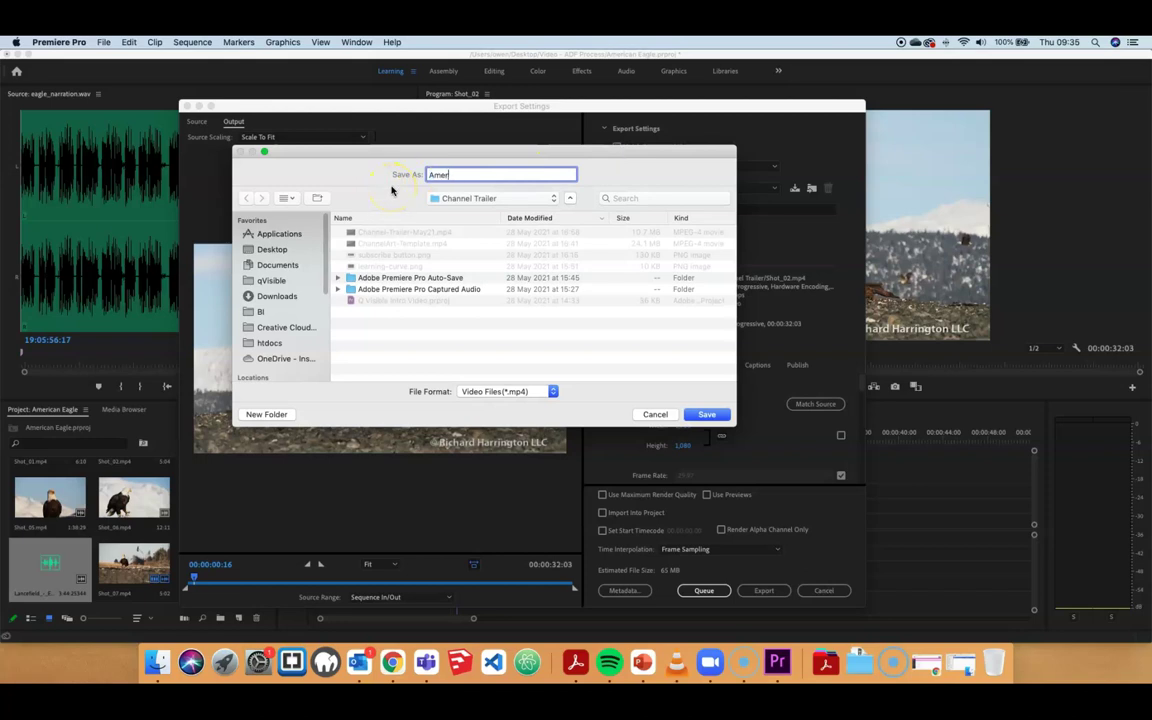
{"action": "type", "text": "ican-eagle"}
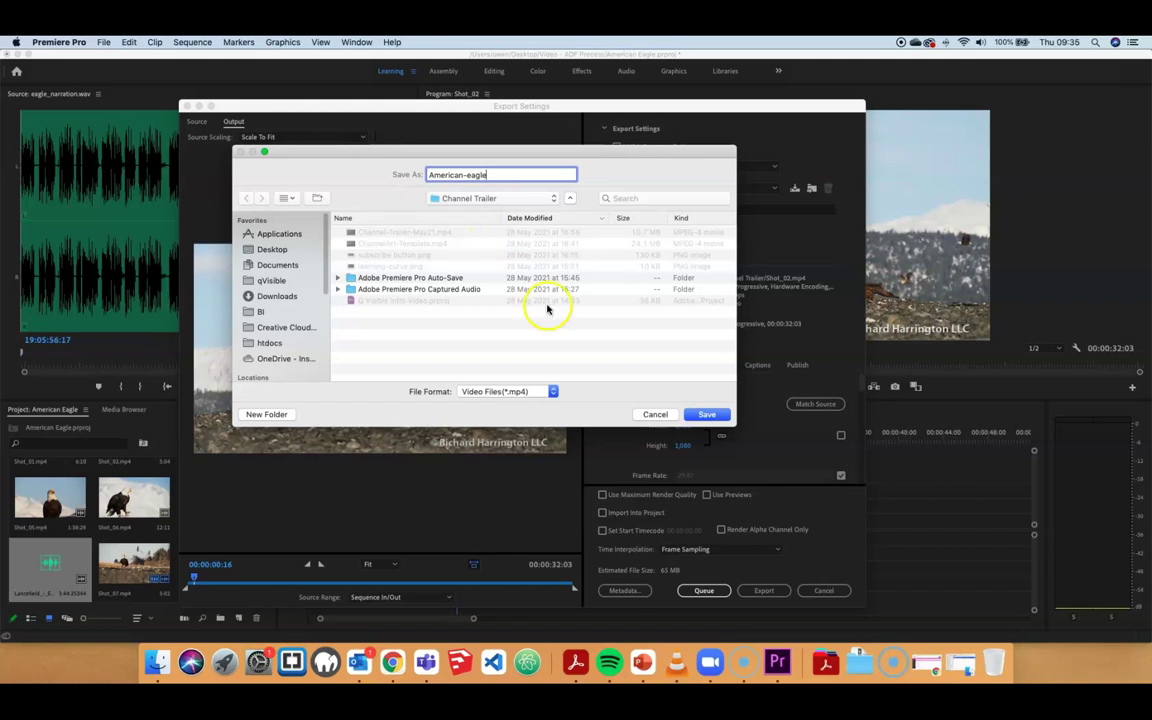
{"action": "left_click", "coordinate": [707, 415]}
{"action": "left_click", "coordinate": [762, 591]}
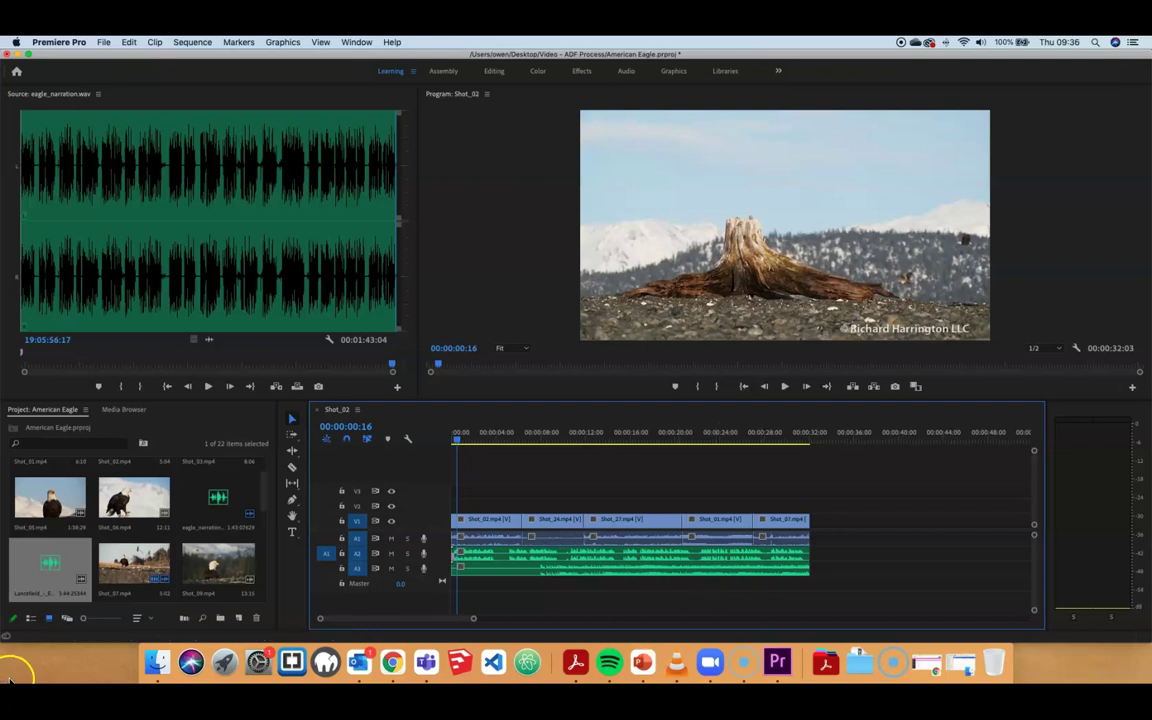
- Open American-eagle.mp4 from the Channel Trailer folder in QuickTime Player
{"action": "left_click", "coordinate": [157, 662]}
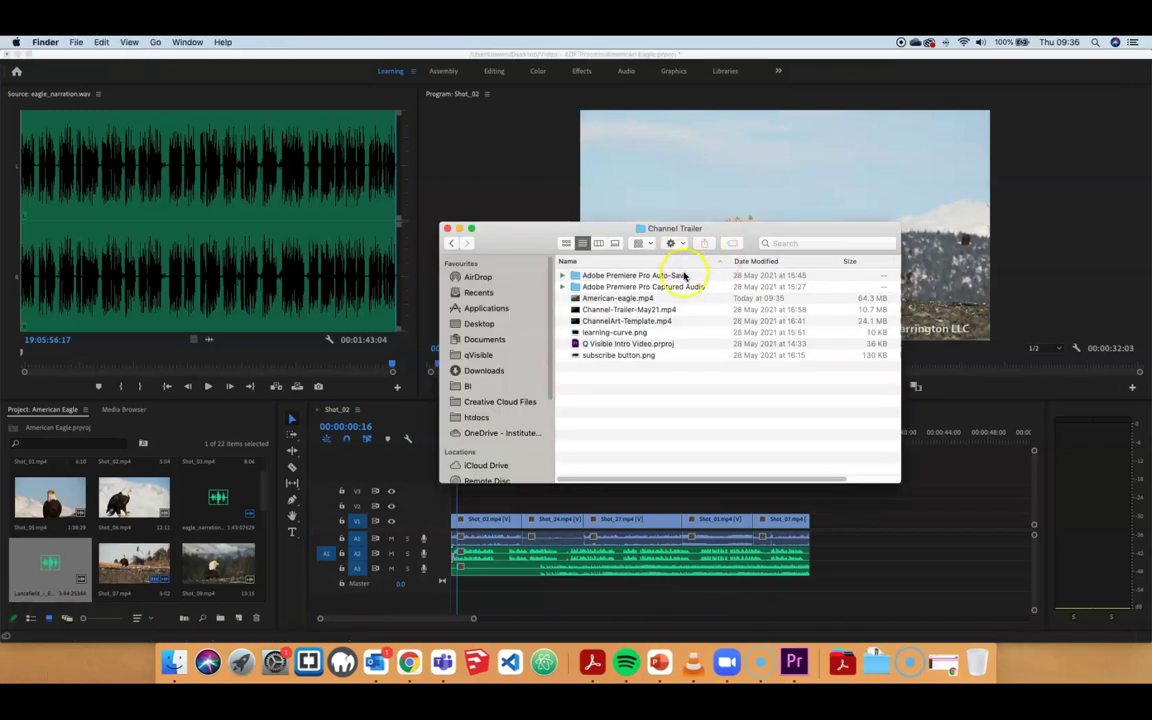
{"action": "left_click", "coordinate": [636, 299]}
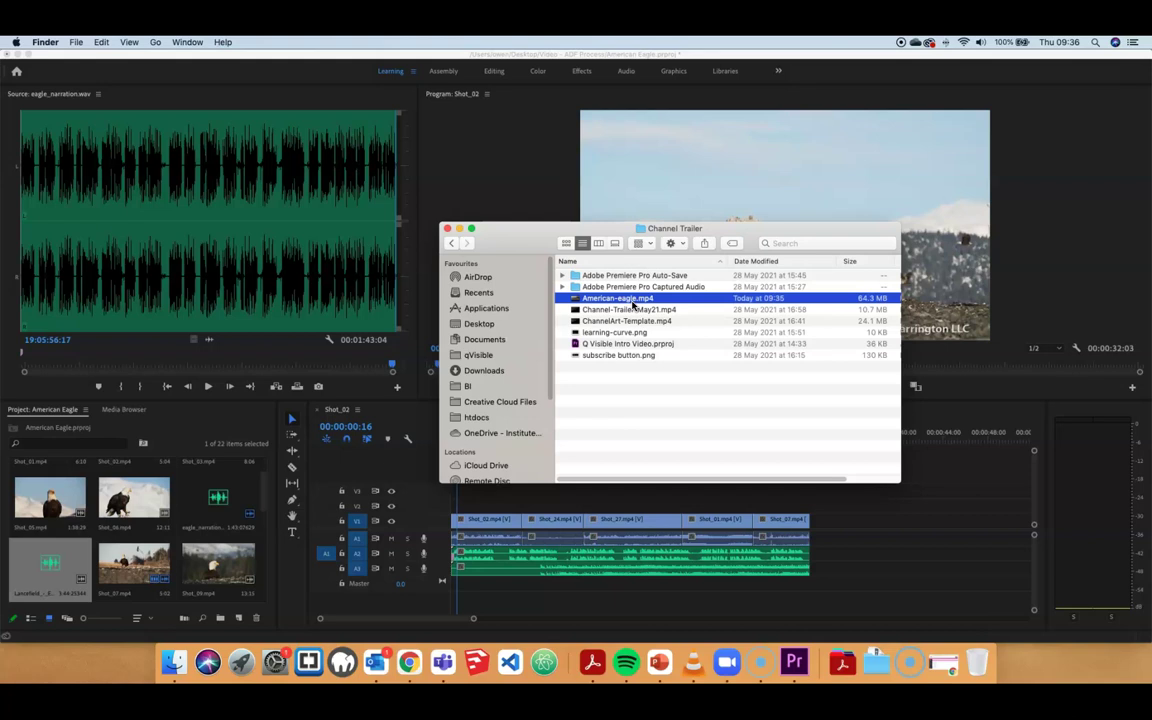
{"action": "double_click", "coordinate": [632, 299]}
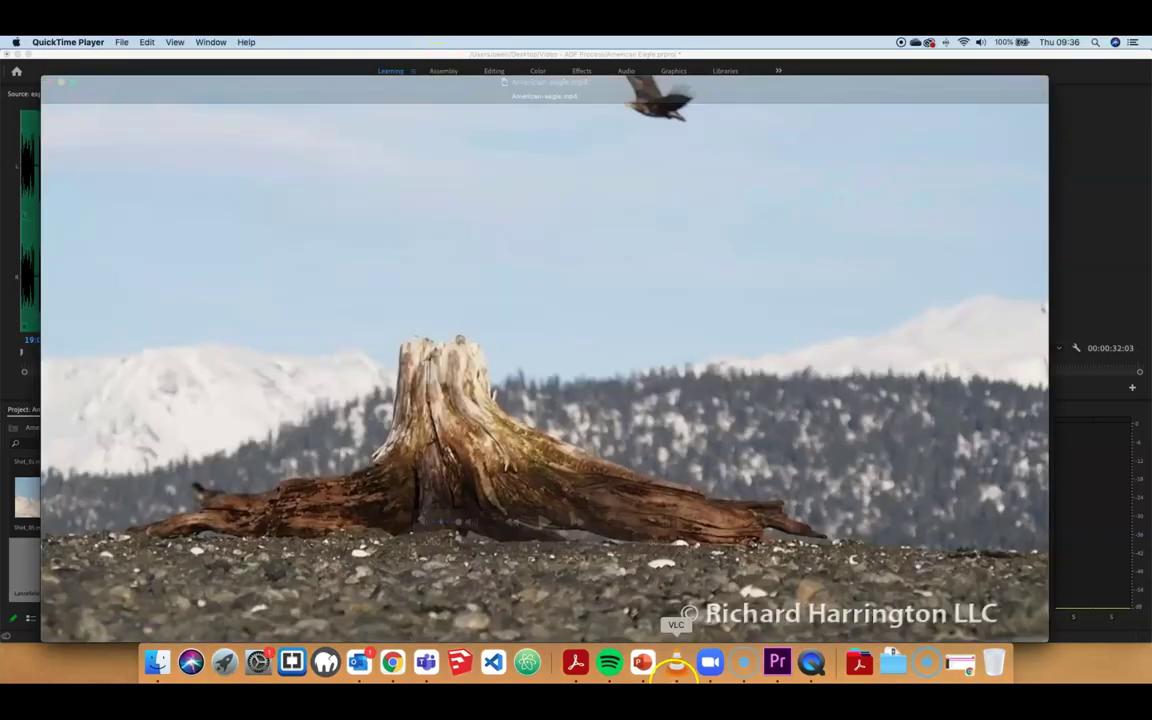
- Play American-eagle.mp4, skip to about 13 and 23 seconds, then pause
{"action": "left_click", "coordinate": [543, 522]}
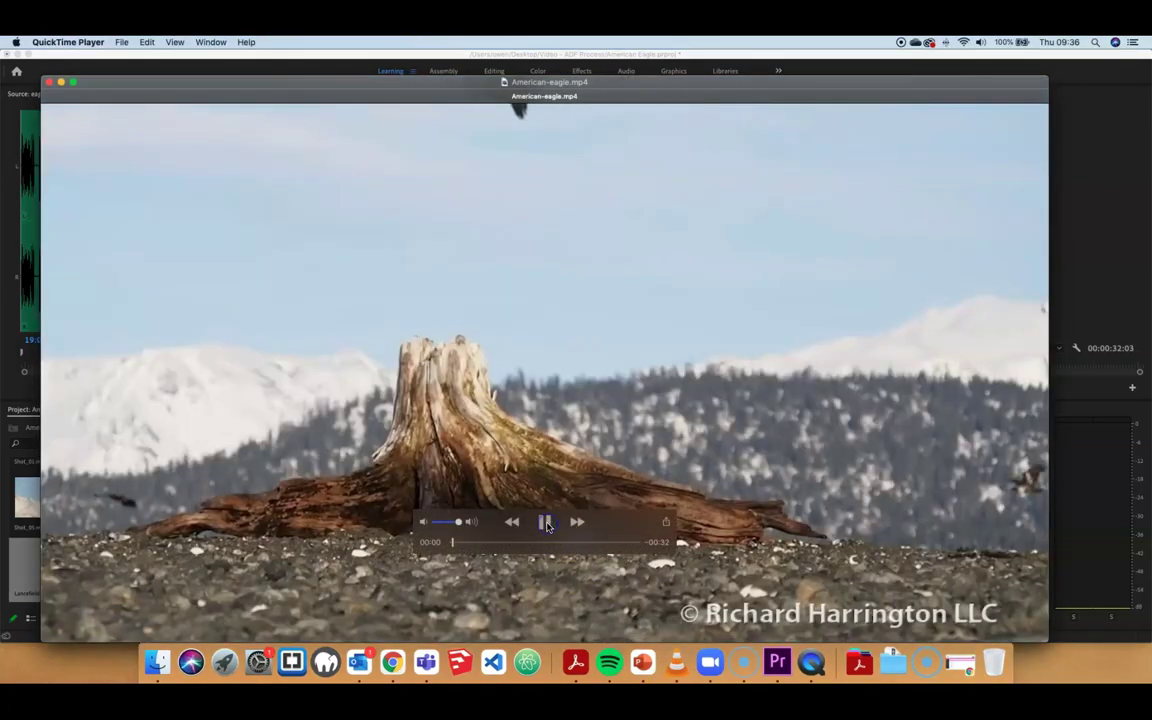
{"action": "left_click", "coordinate": [525, 542]}
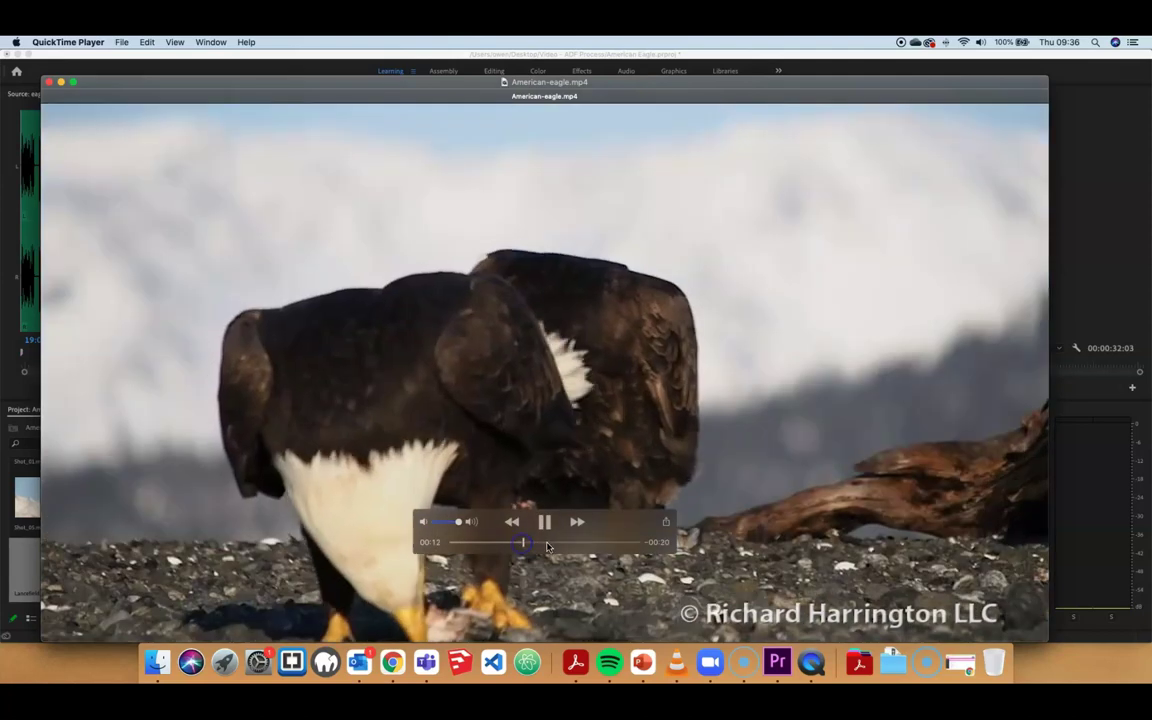
{"action": "left_click", "coordinate": [582, 542]}
{"action": "left_click", "coordinate": [545, 522]}
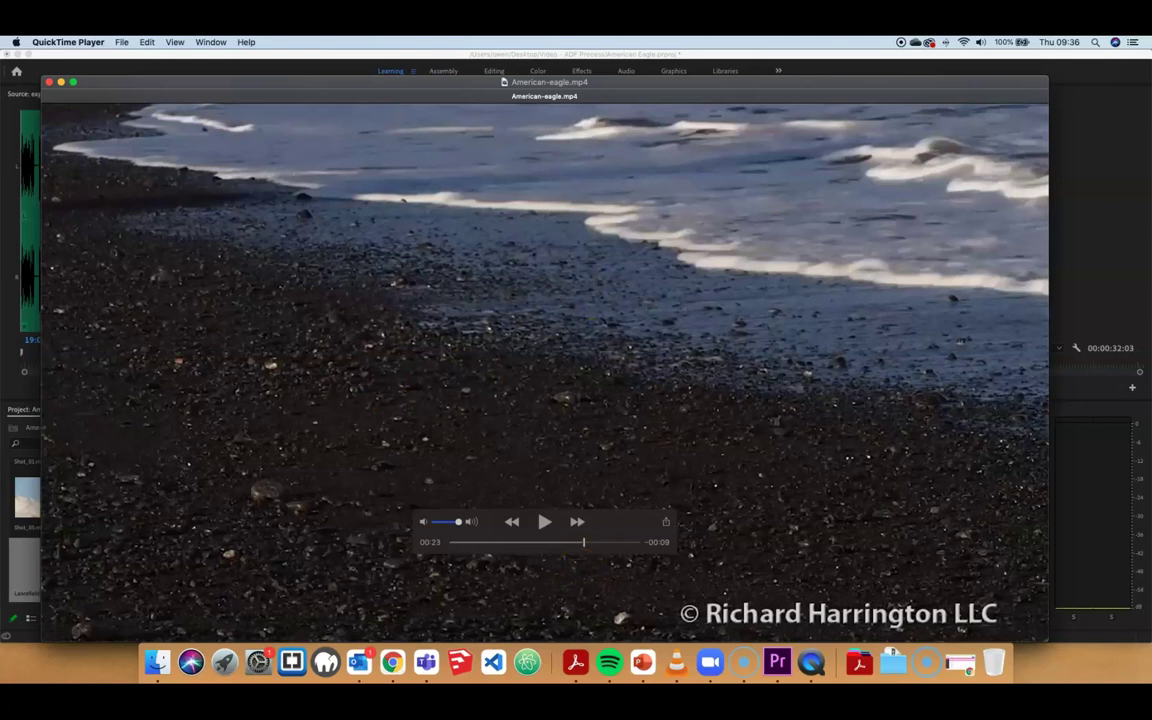
- Close the QuickTime player and the Channel Trailer Finder window
{"action": "left_click", "coordinate": [49, 82]}
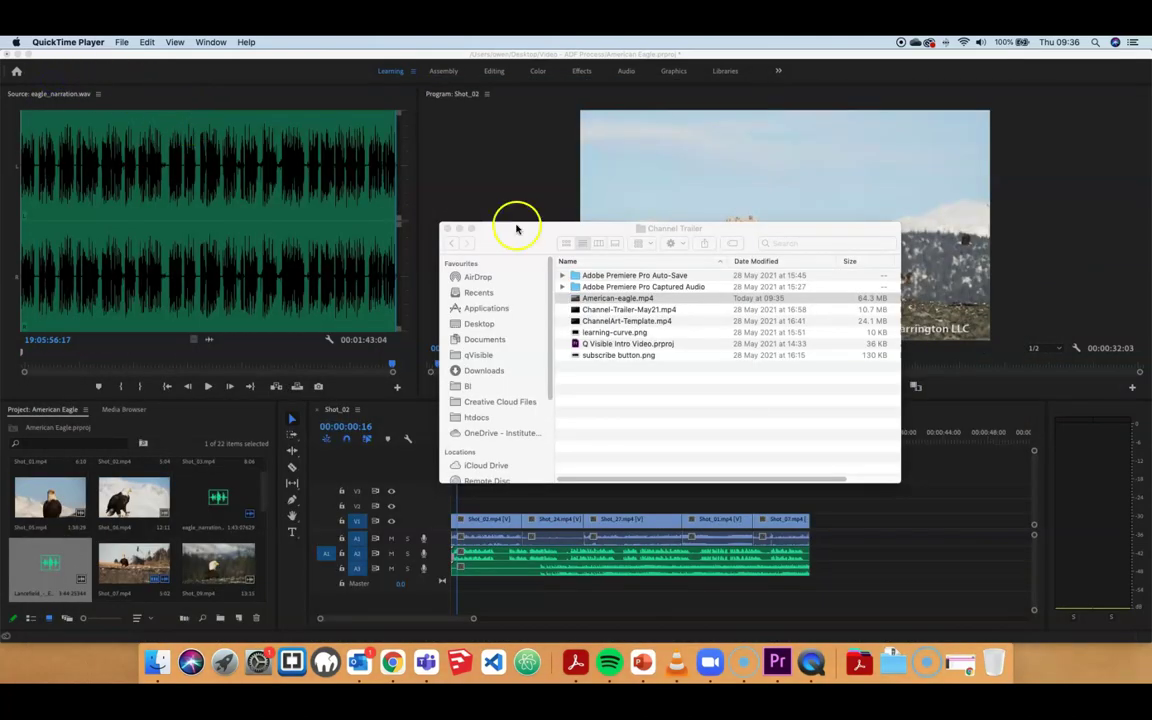
{"action": "left_click", "coordinate": [455, 230]}
{"action": "left_click", "coordinate": [448, 229]}
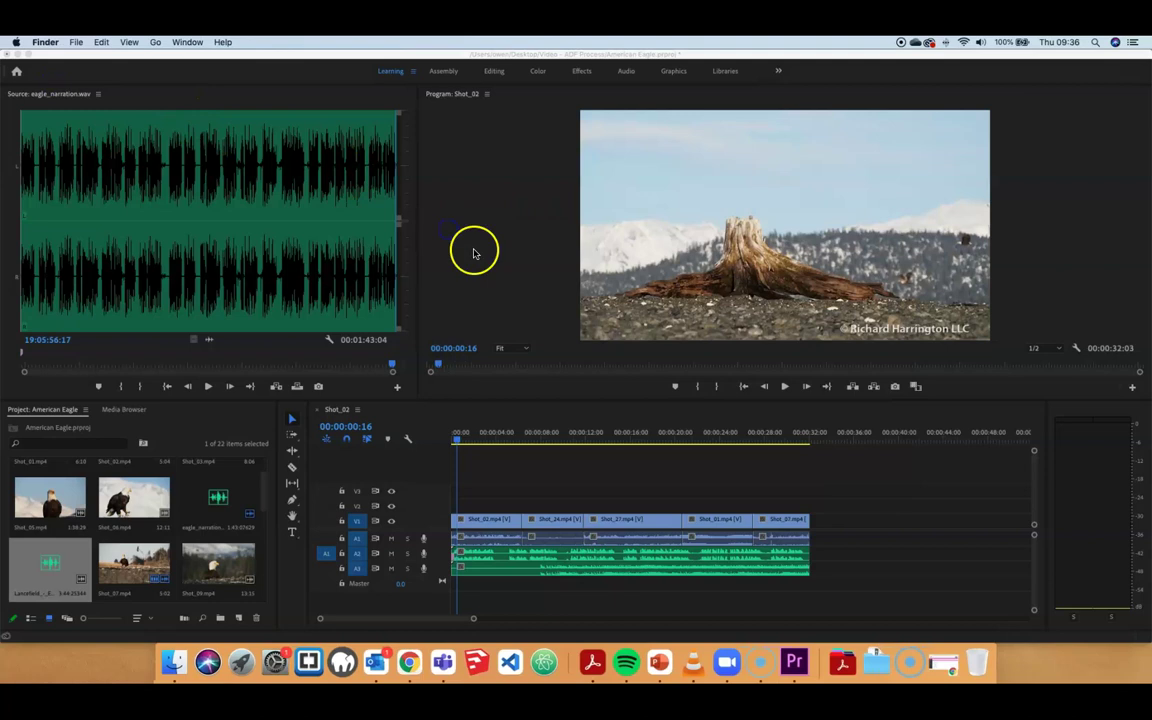